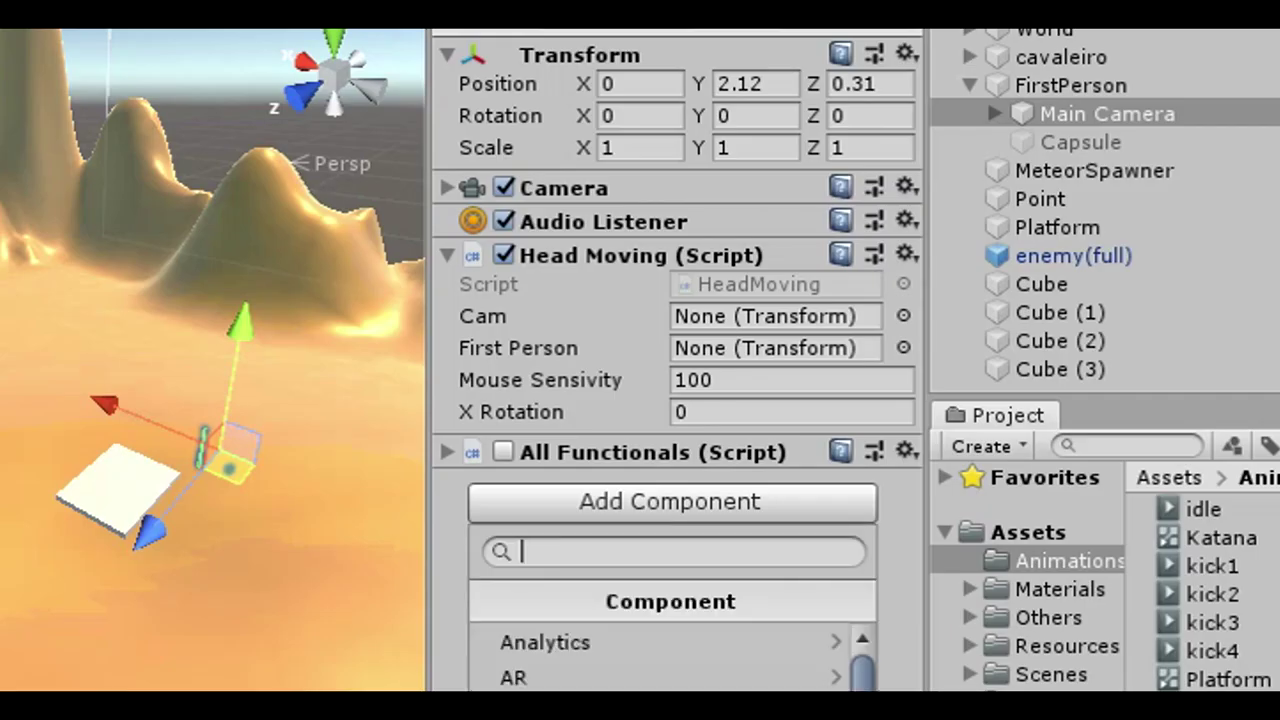
Create a new grapplingHook script on the Main Camera, then reselect Main Camera under FirstPerson
type("grapplingHo")
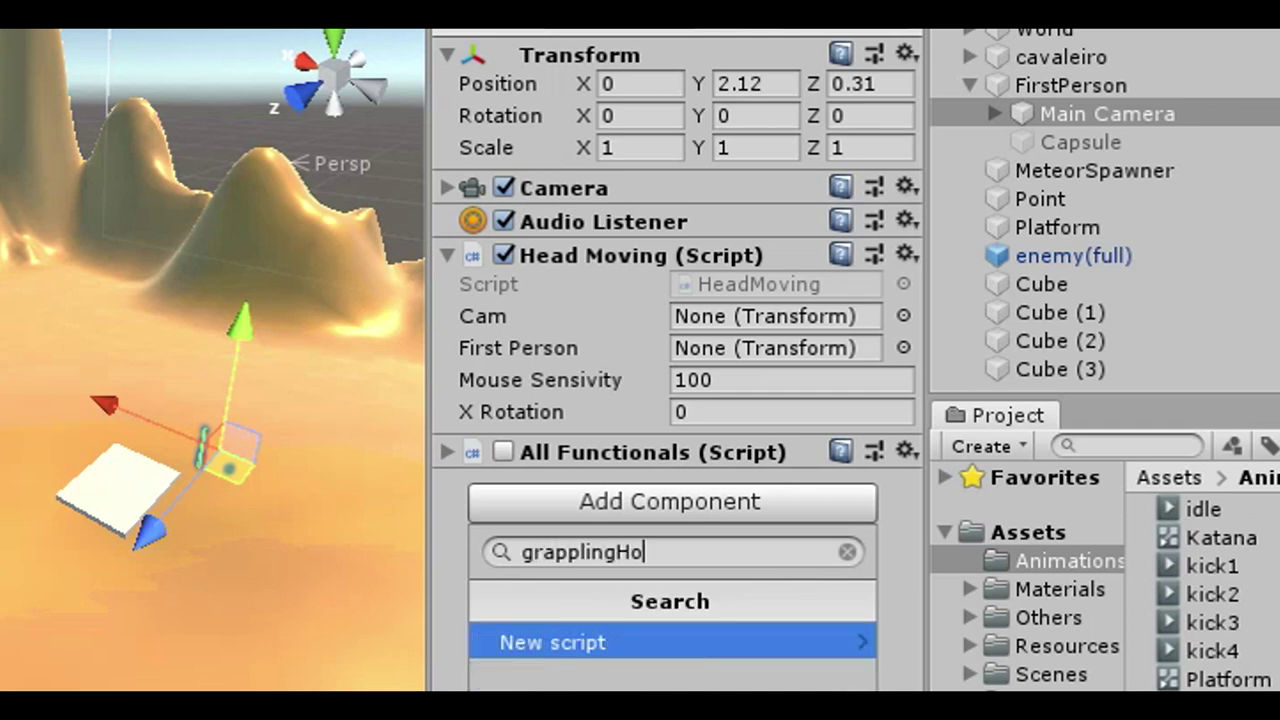
type("ok")
key("Return")
key("Return")
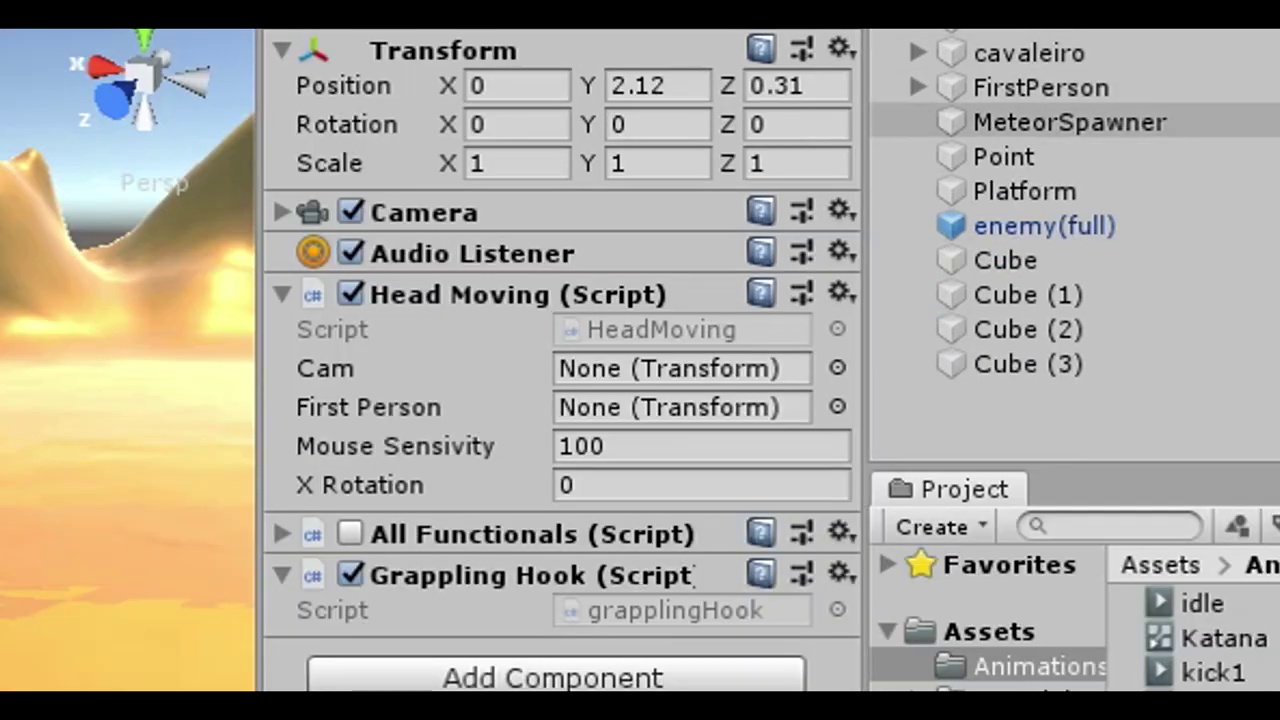
left_click(918, 87)
left_click(1085, 122)
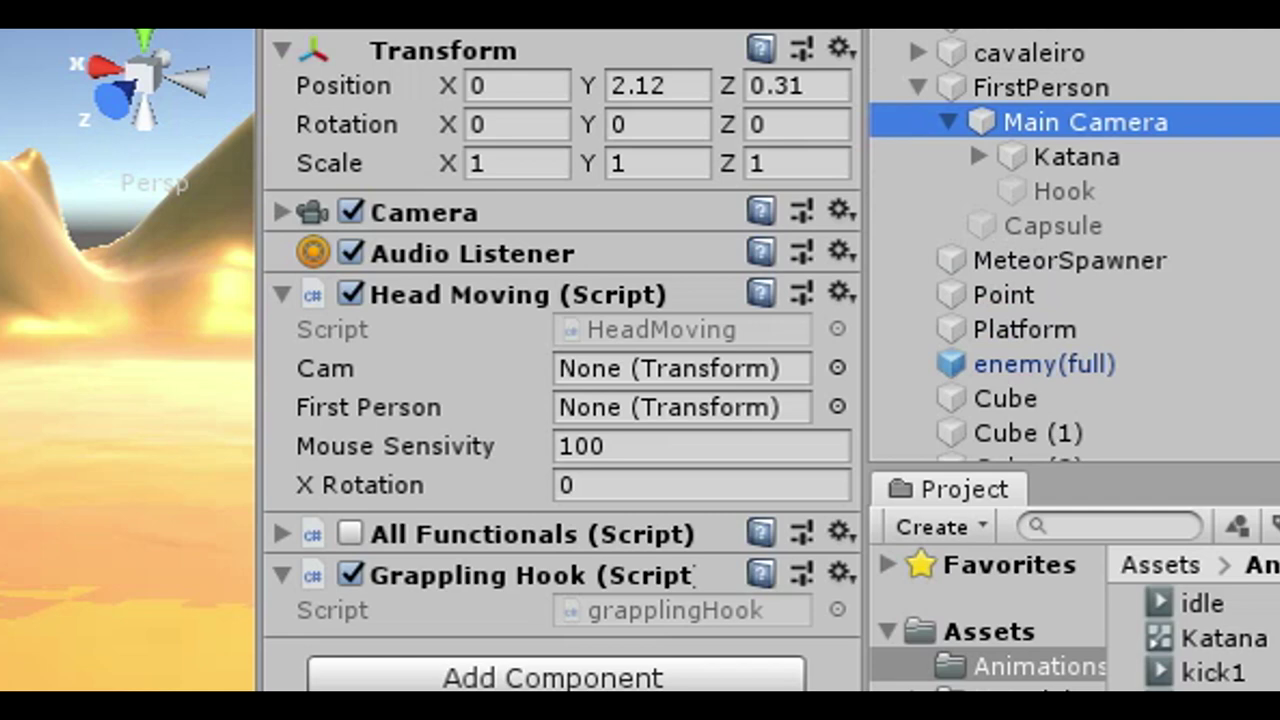
Create an empty child named Hook under Main Camera and move it to -3.5, -1.83, 4.61
right_click(985, 122)
left_click(1097, 440)
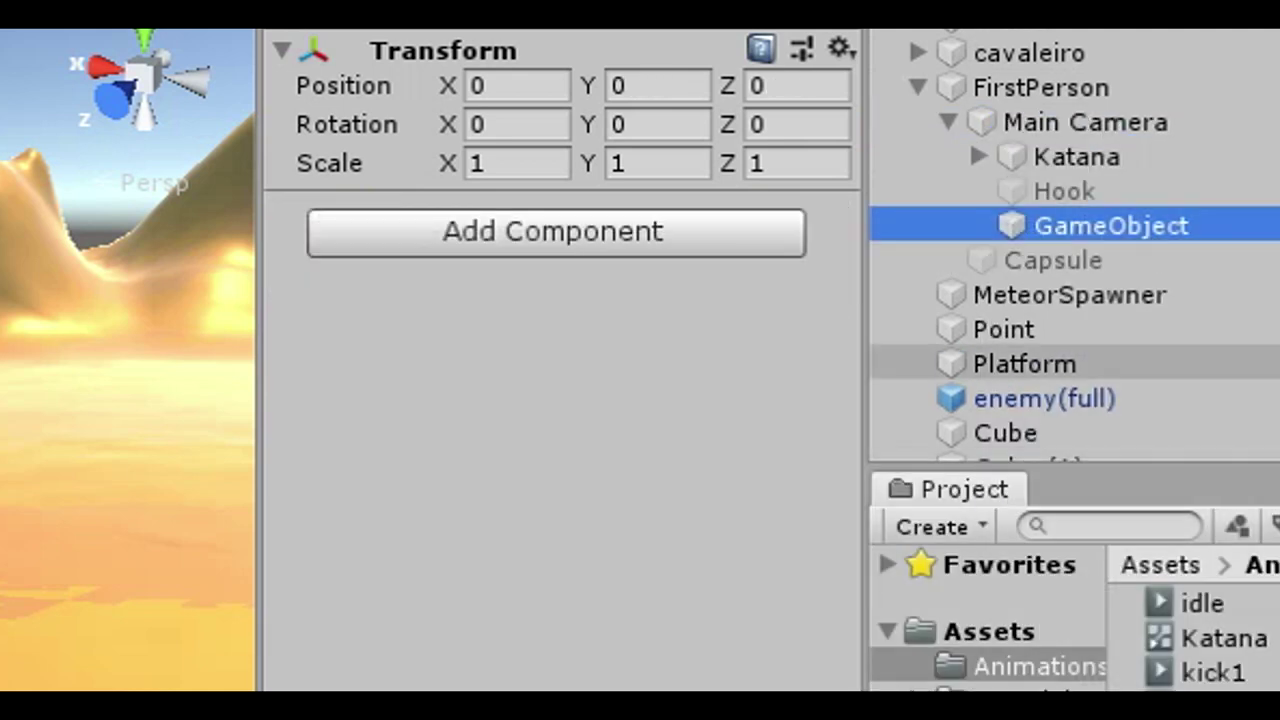
type("Hook")
key("Return")
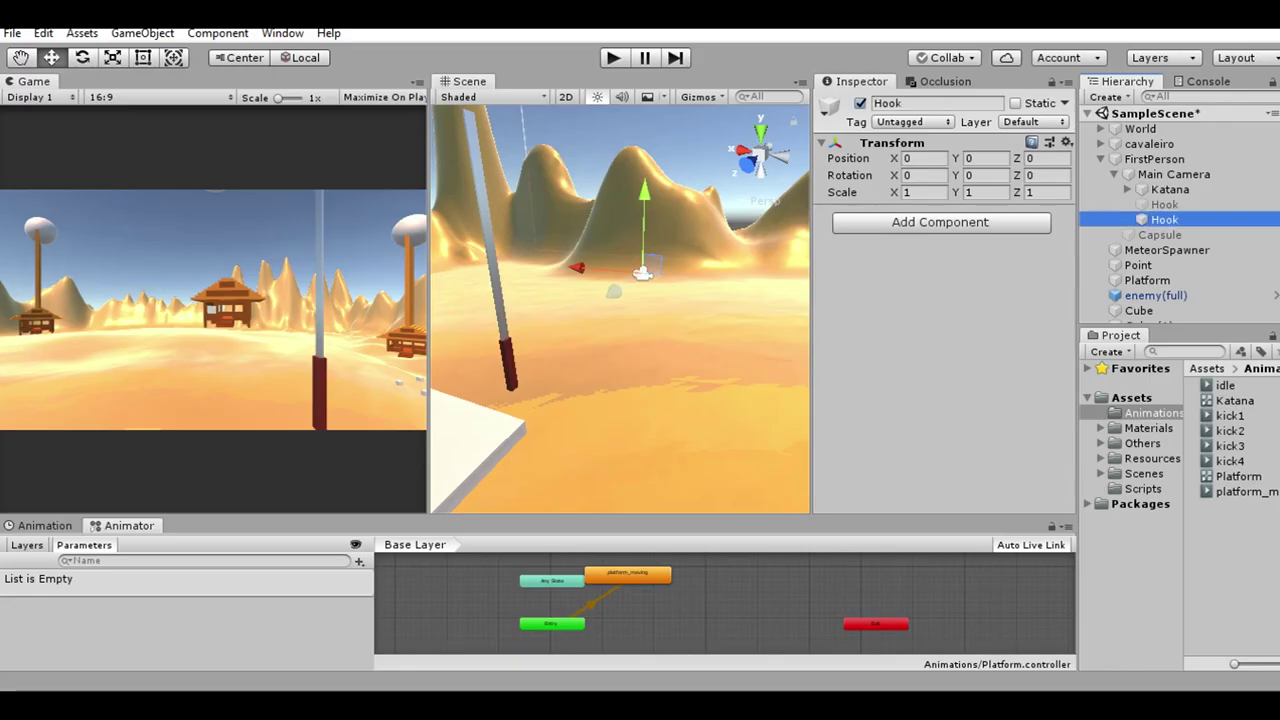
left_click_drag(643, 270, 642, 273)
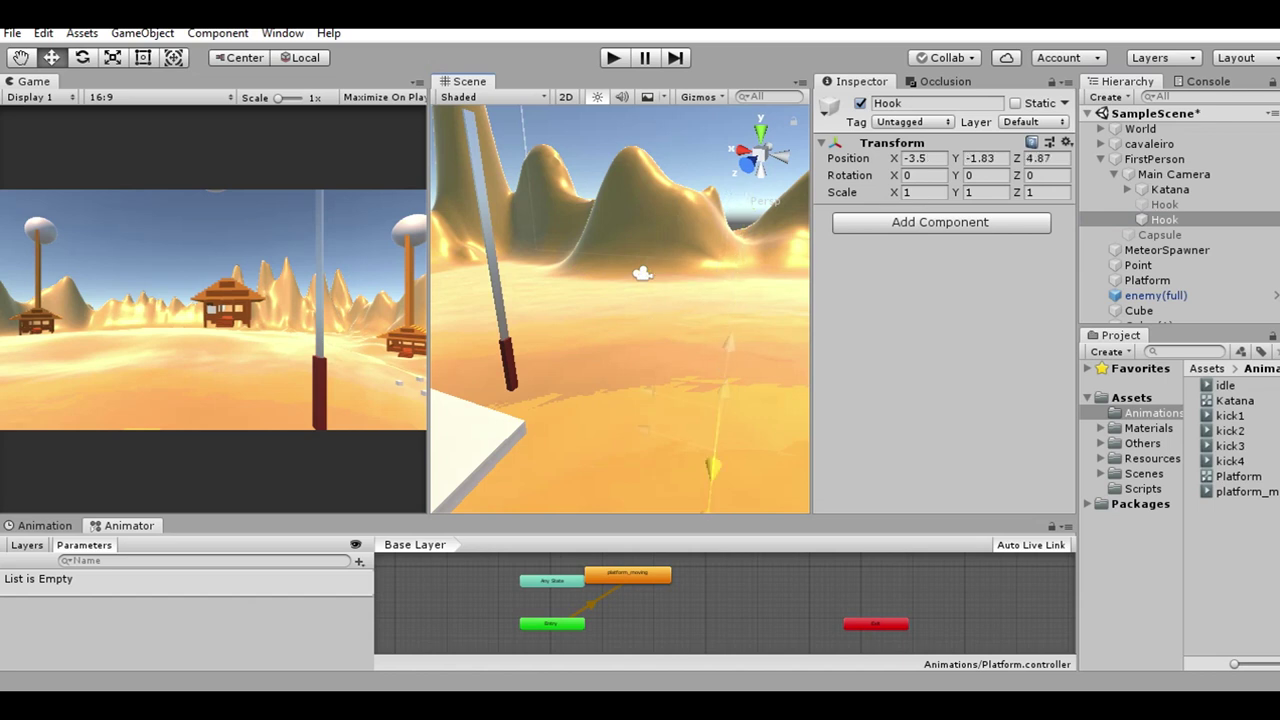
left_click_drag(713, 450, 713, 458)
Add a Line Renderer component to Hook
key("ctrl+shift+a")
type("lin")
key("Return")
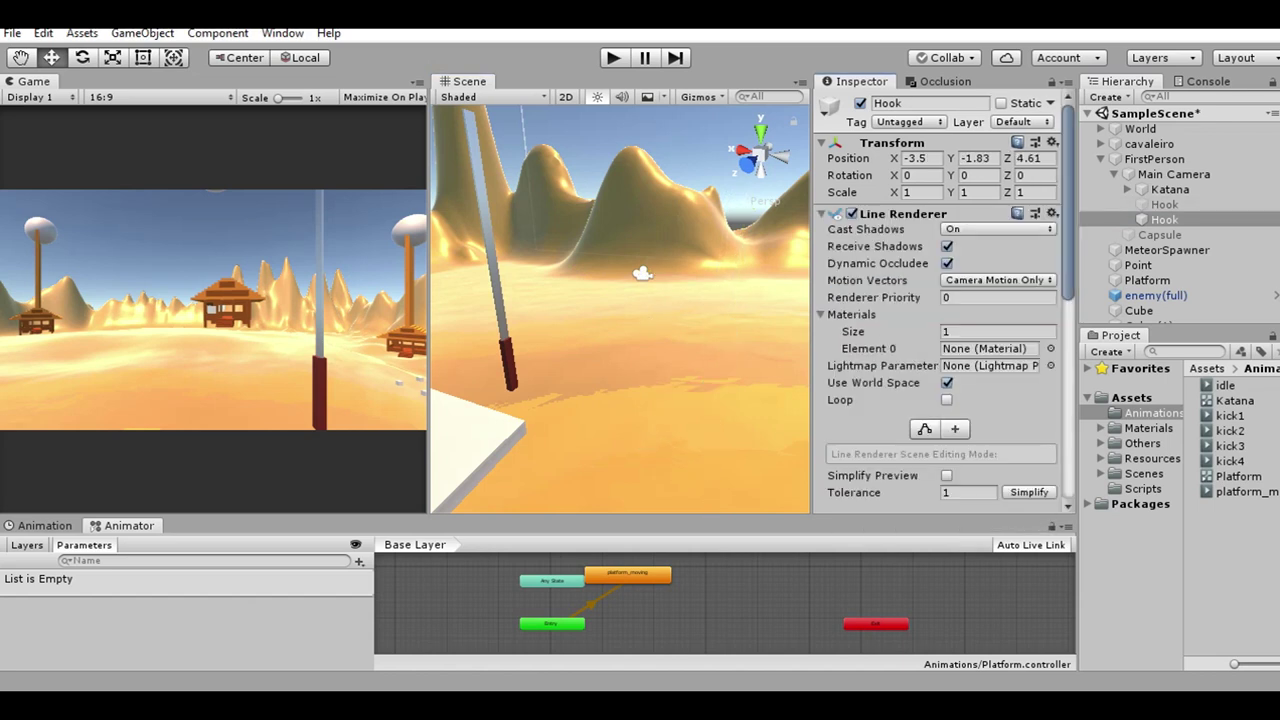
Switch Hook's Line Renderer to local space with the Ground material, then reselect Main Camera
left_click_drag(643, 272, 565, 247, "alt")
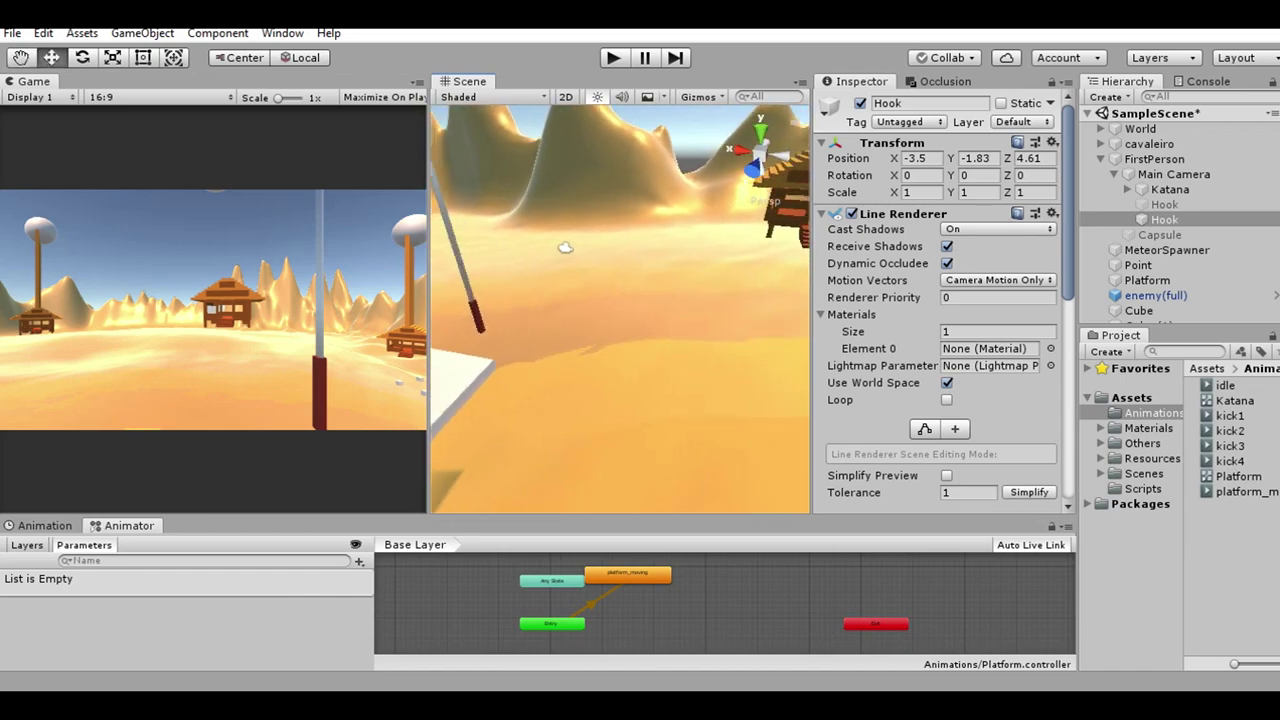
scroll(940, 300, "down", 5)
scroll(940, 300, "up", 3)
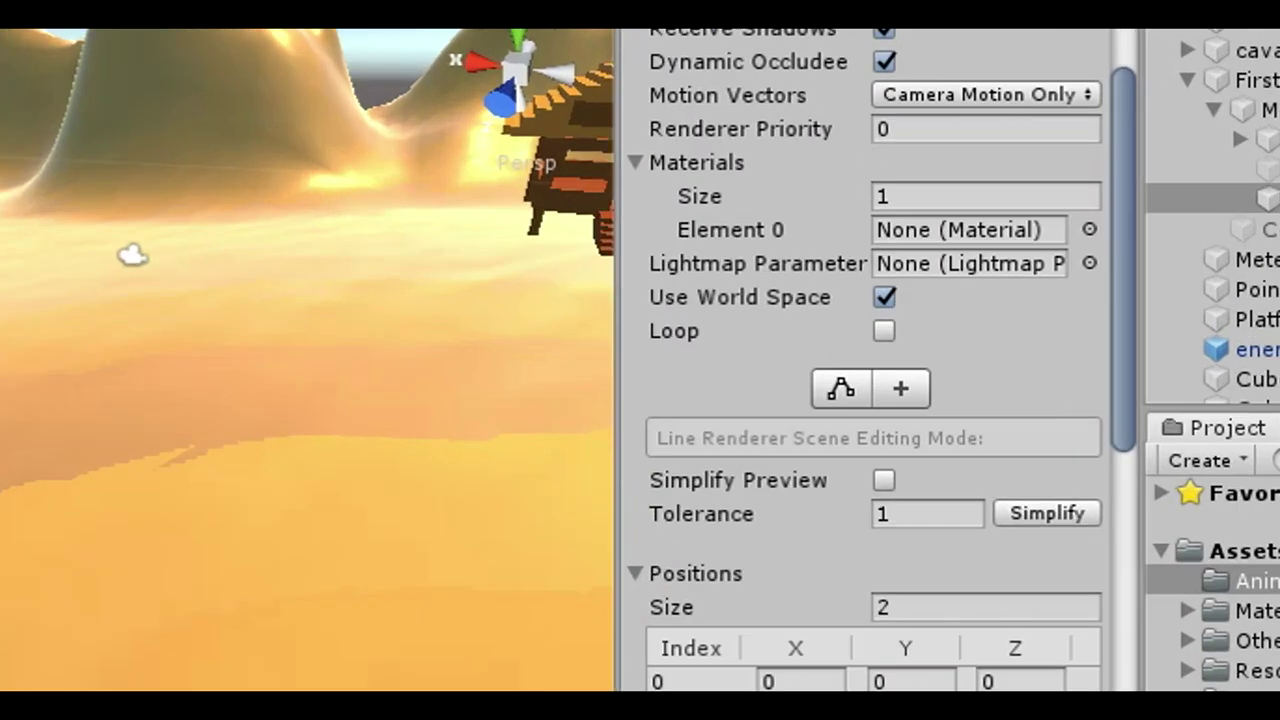
left_click(884, 297)
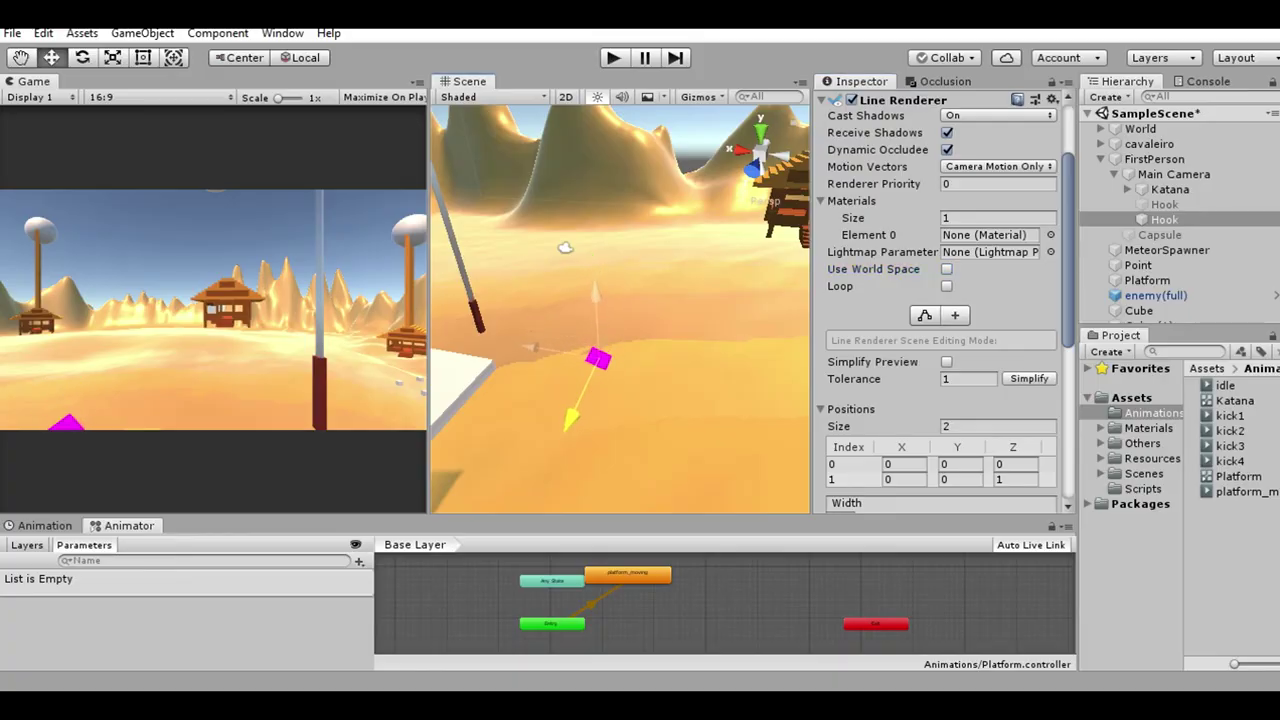
scroll(940, 300, "down", 5)
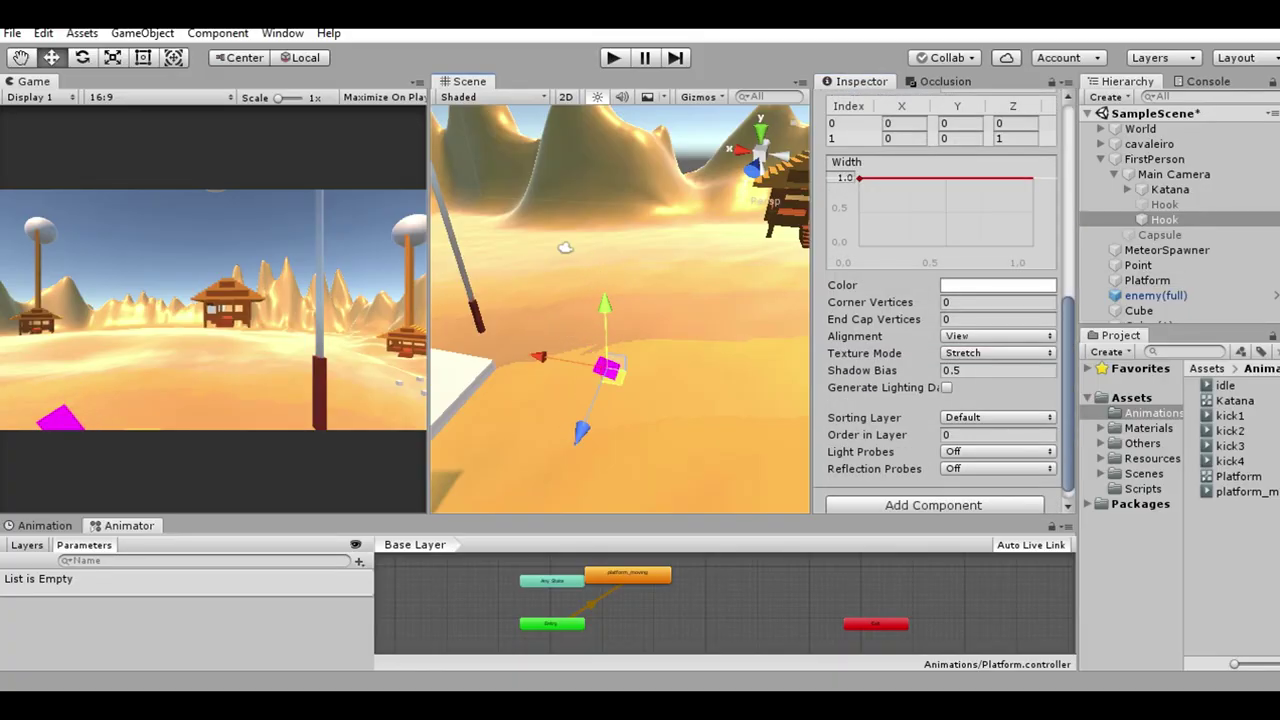
scroll(940, 300, "up", 5)
left_click(828, 134)
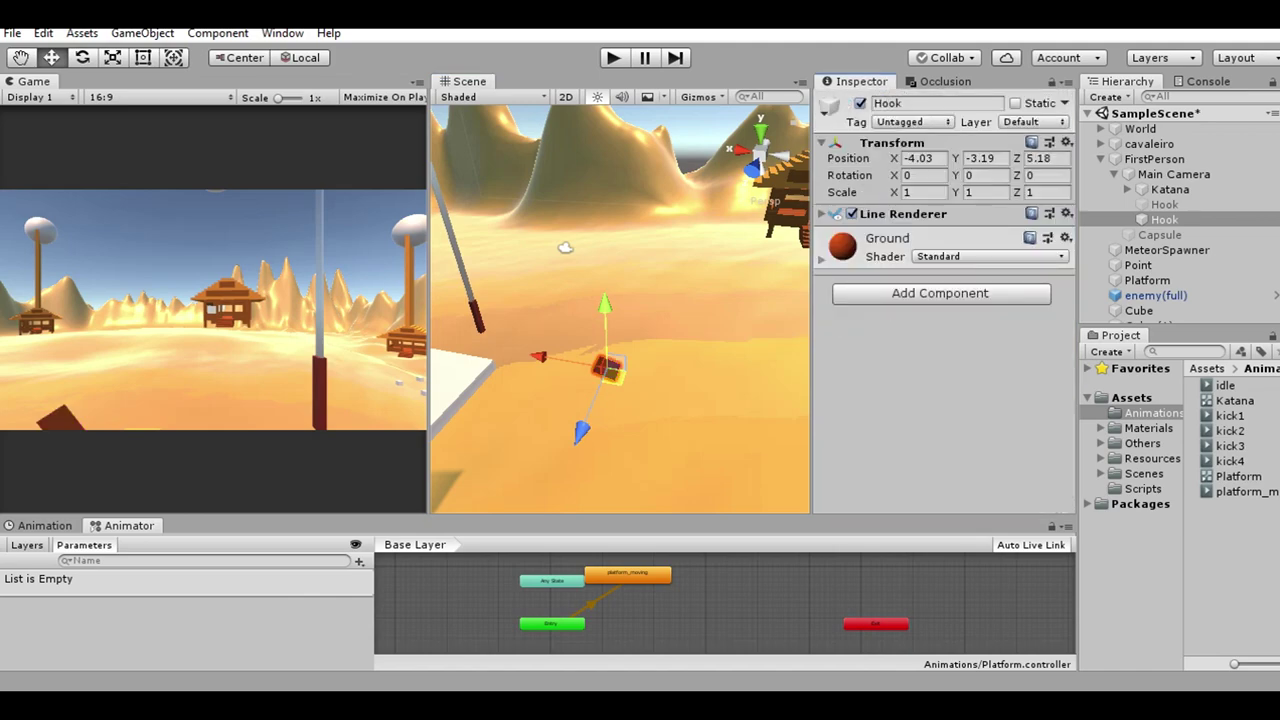
left_click(1173, 174)
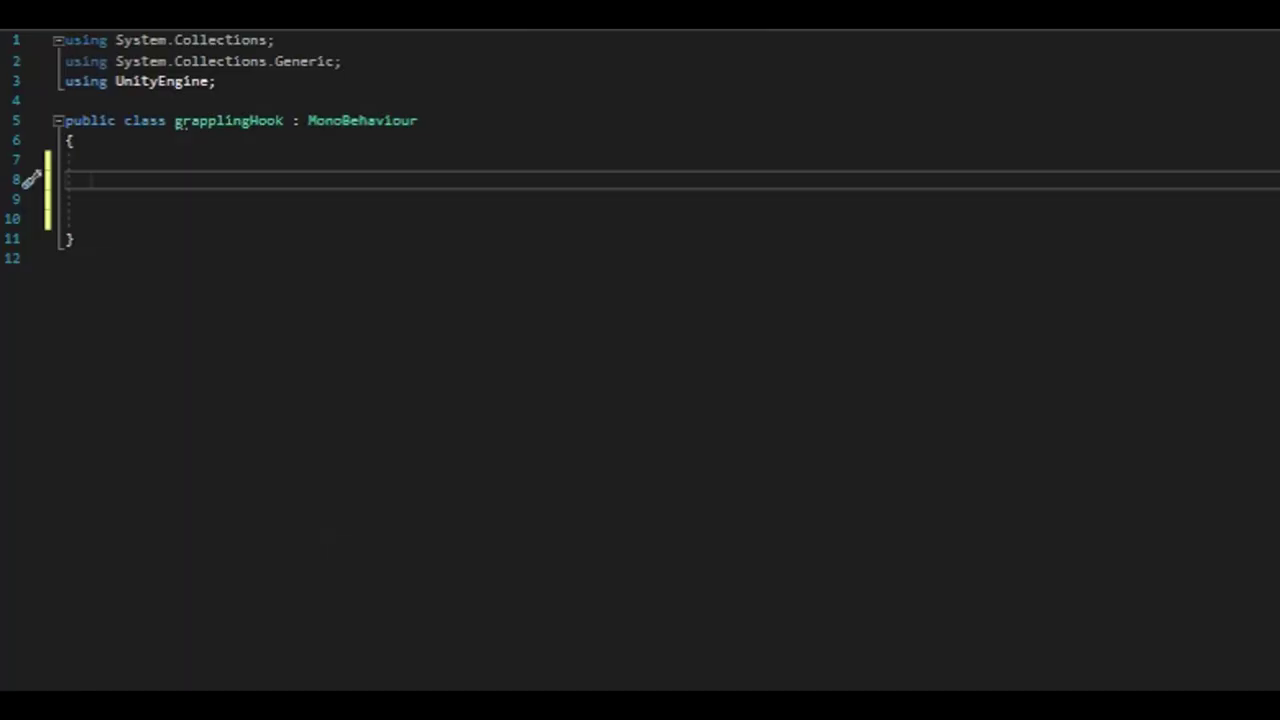
Declare public GameObject player, LineRenderer lr, Transform hook, RaycastHit hit and an empty Update method
type("ameObject player;")
key("Return")
key("Return")
type("public LineR")
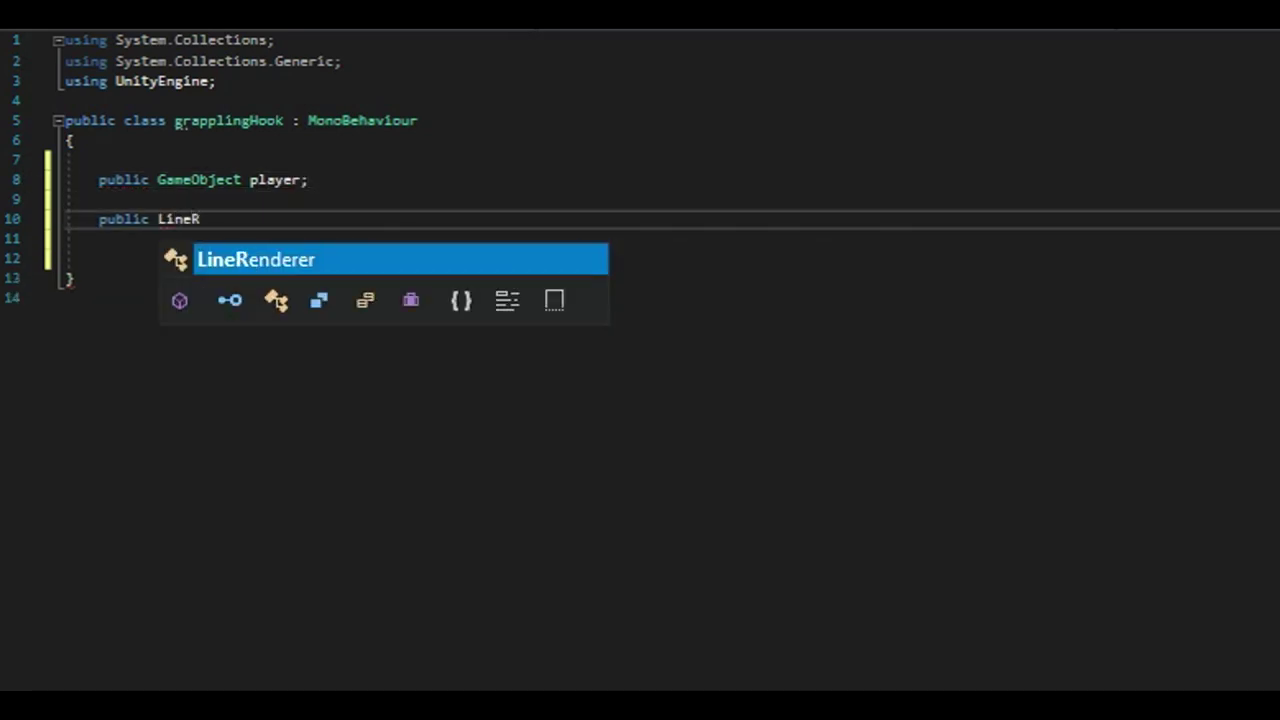
type("enderer lr")
key("BackSpace")
type("lr;")
key("Return")
key("Return")
type("public Tra")
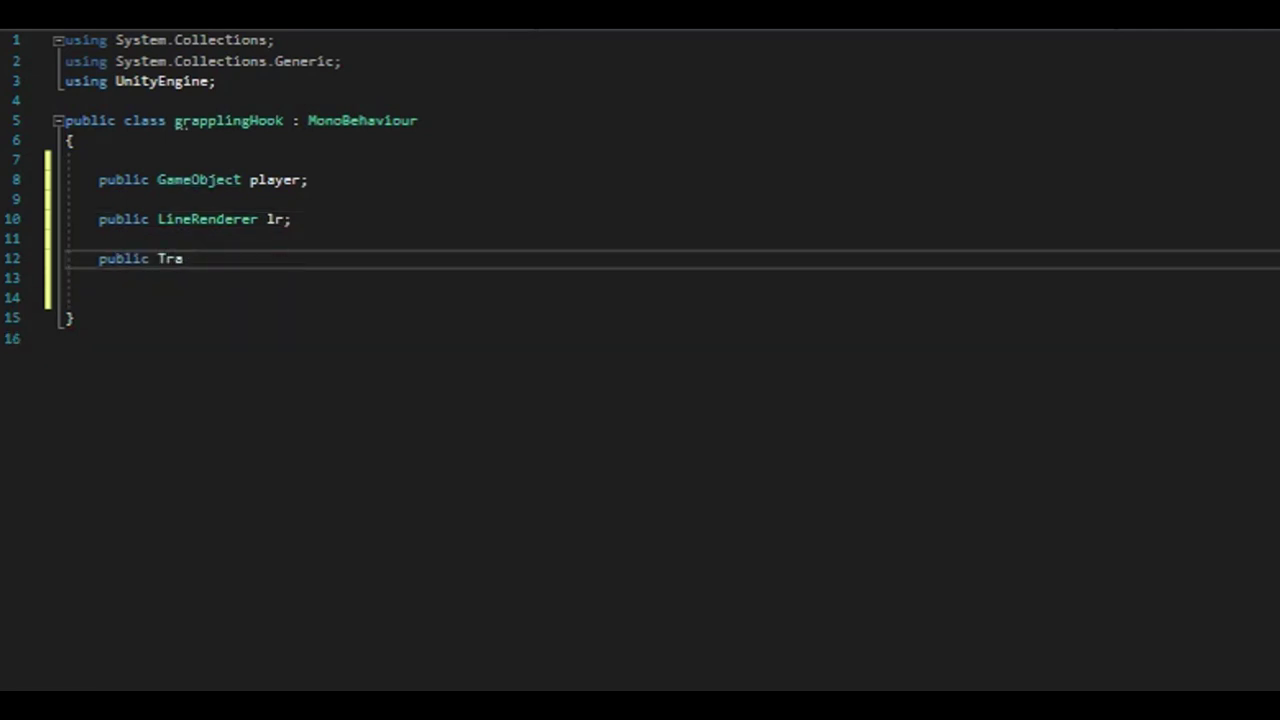
type("nsform h")
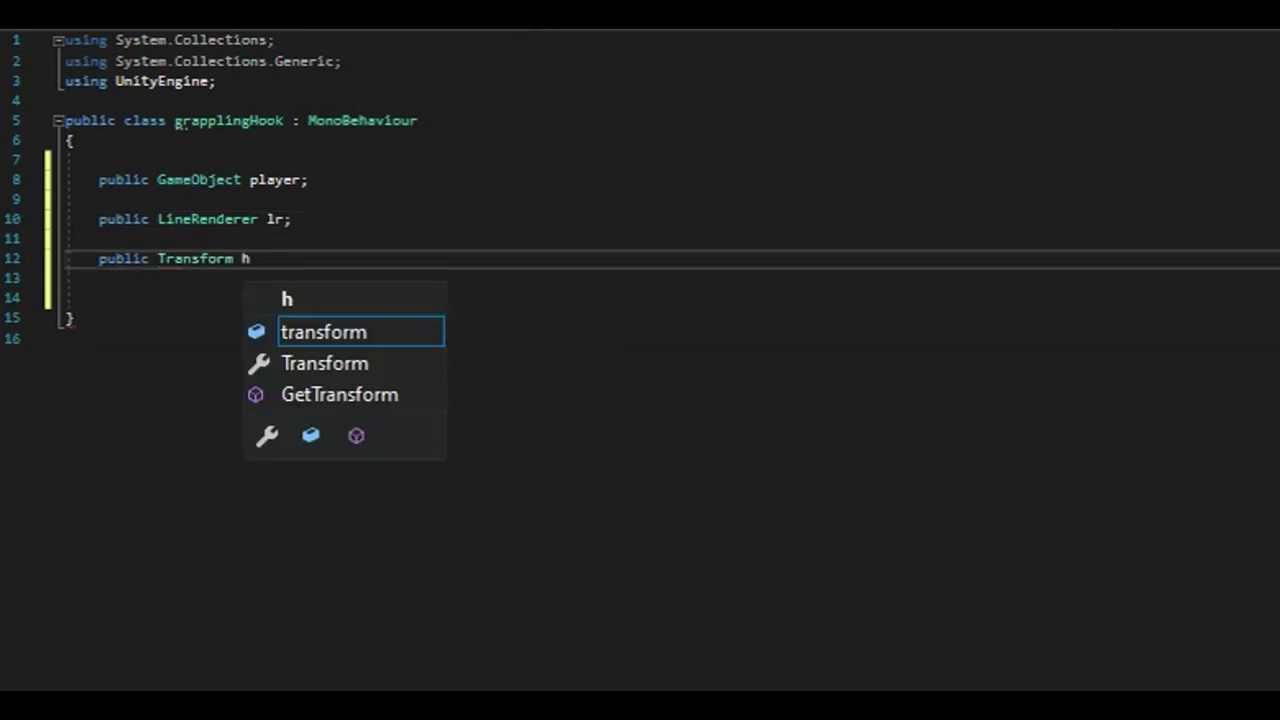
type("public void Up")
key("Tab")
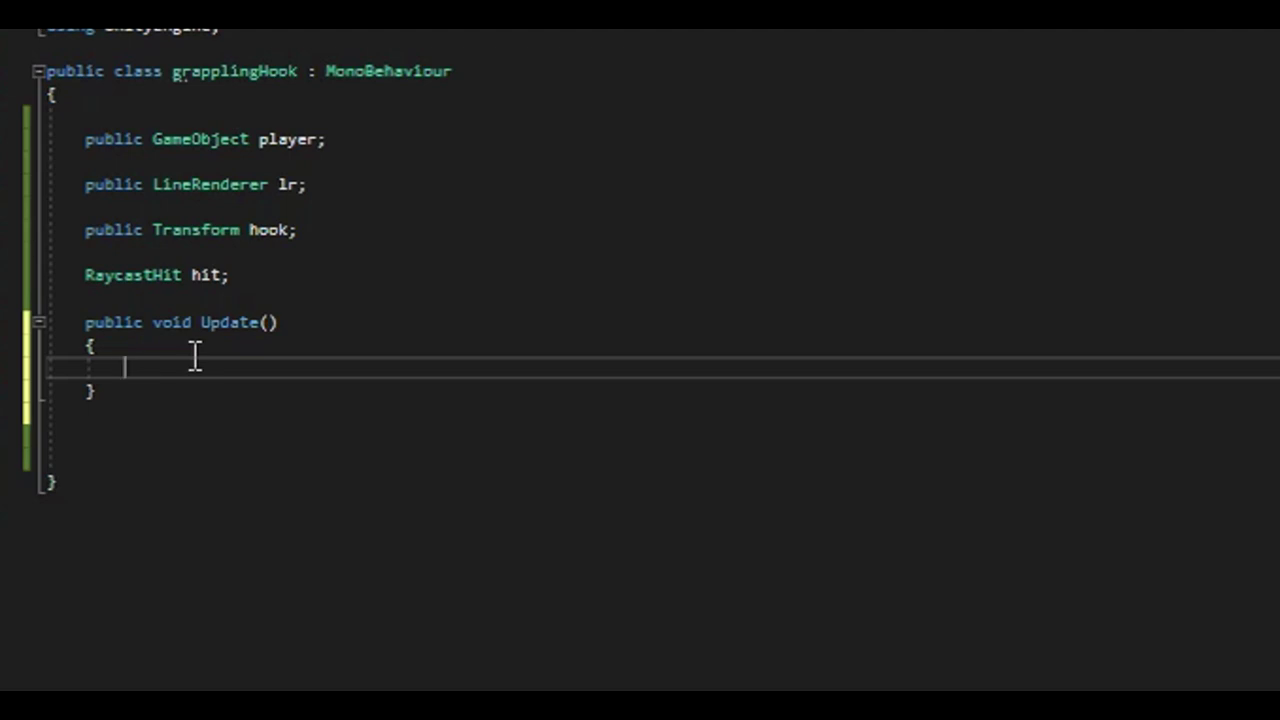
Call Grapplig() from Update and declare an empty Grapplig method below it
type("Grappli")
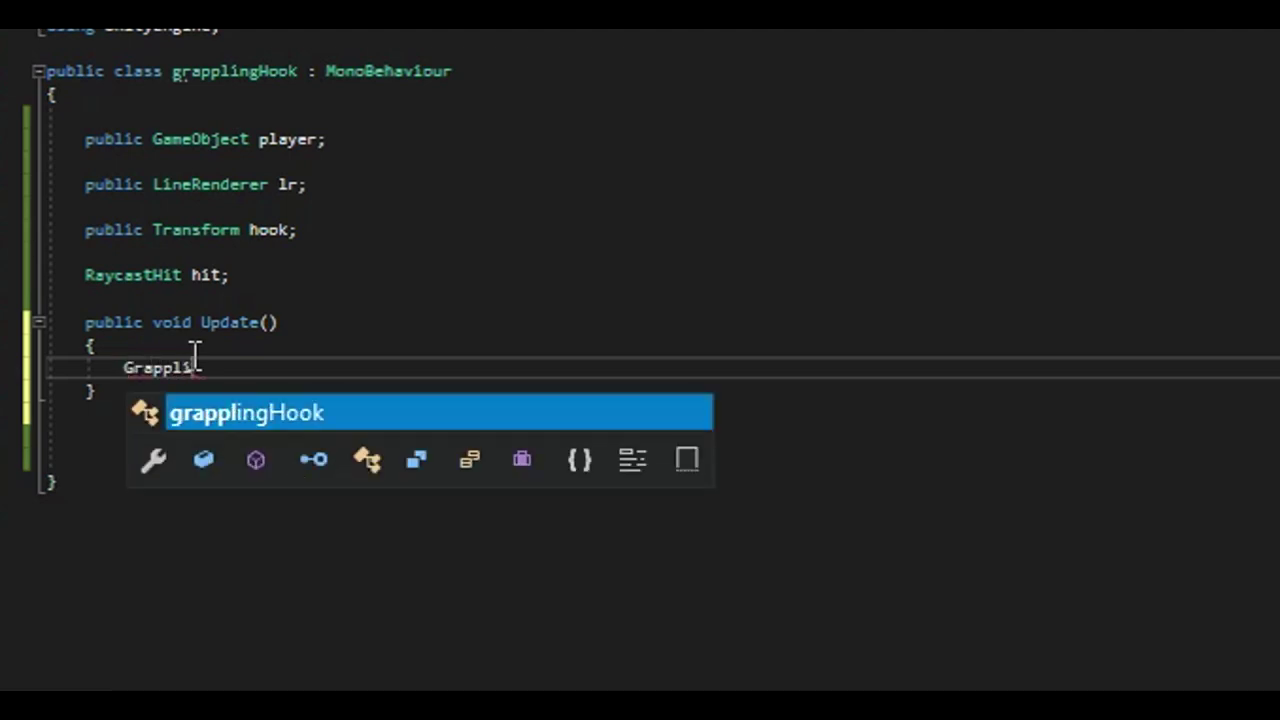
type("ng()")
key("Down")
key("Return")
key("Return")
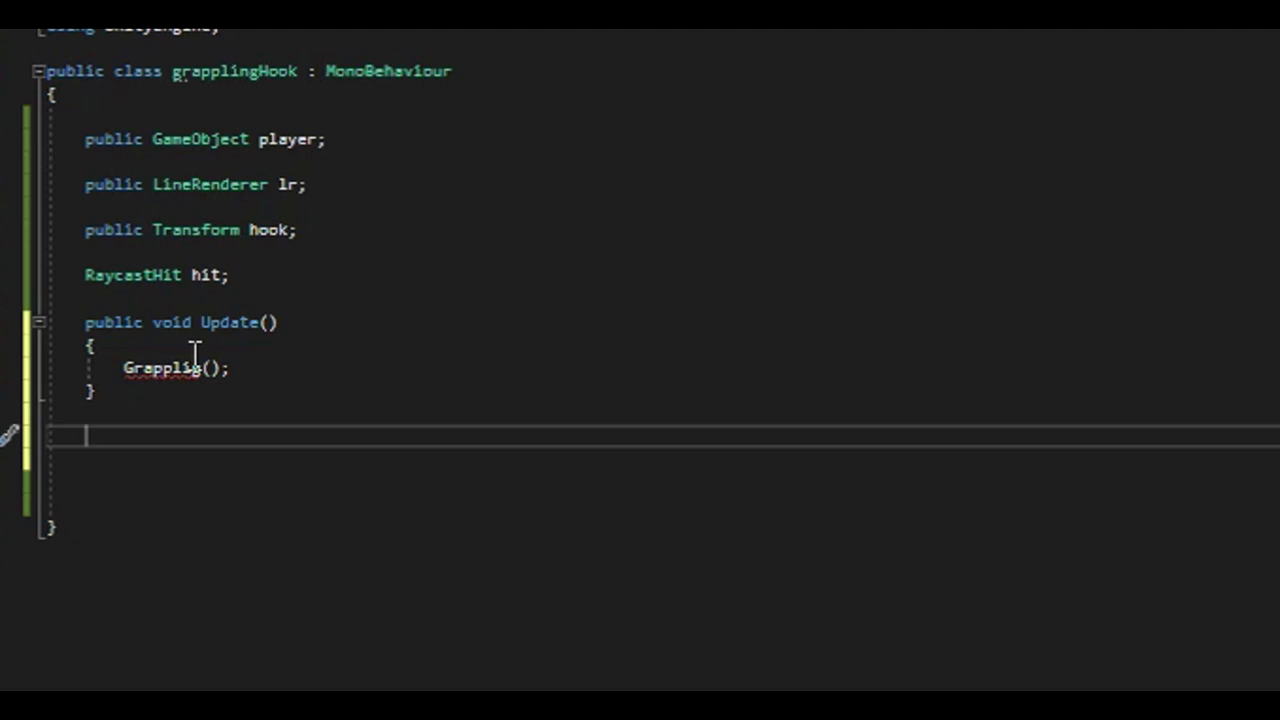
type("Grapp")
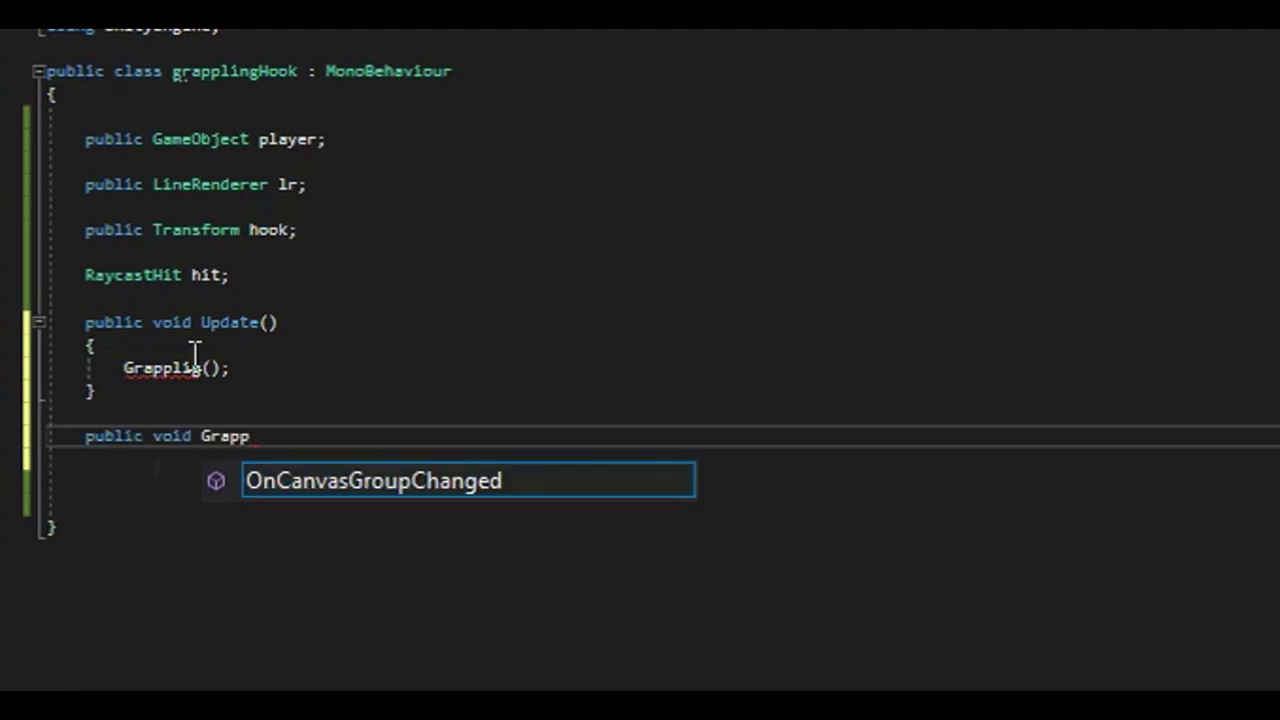
type("lig()")
key("Return")
type("{")
key("Return")
Start an if condition in Grapplig checking Input.GetMouseButton(1)
type("if(Get")
key("BackSpace")
key("BackSpace")
key("BackSpace")
type("Input.GetMo")
key("Tab")
type("(")
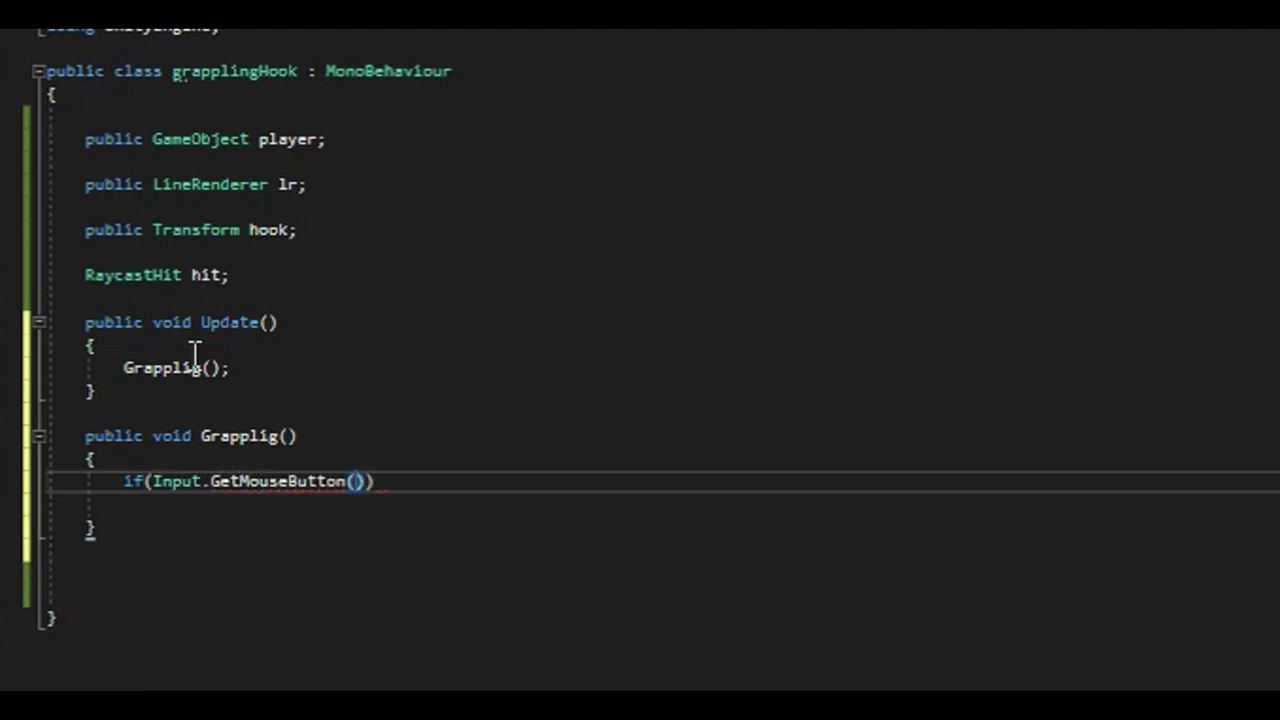
type("0")
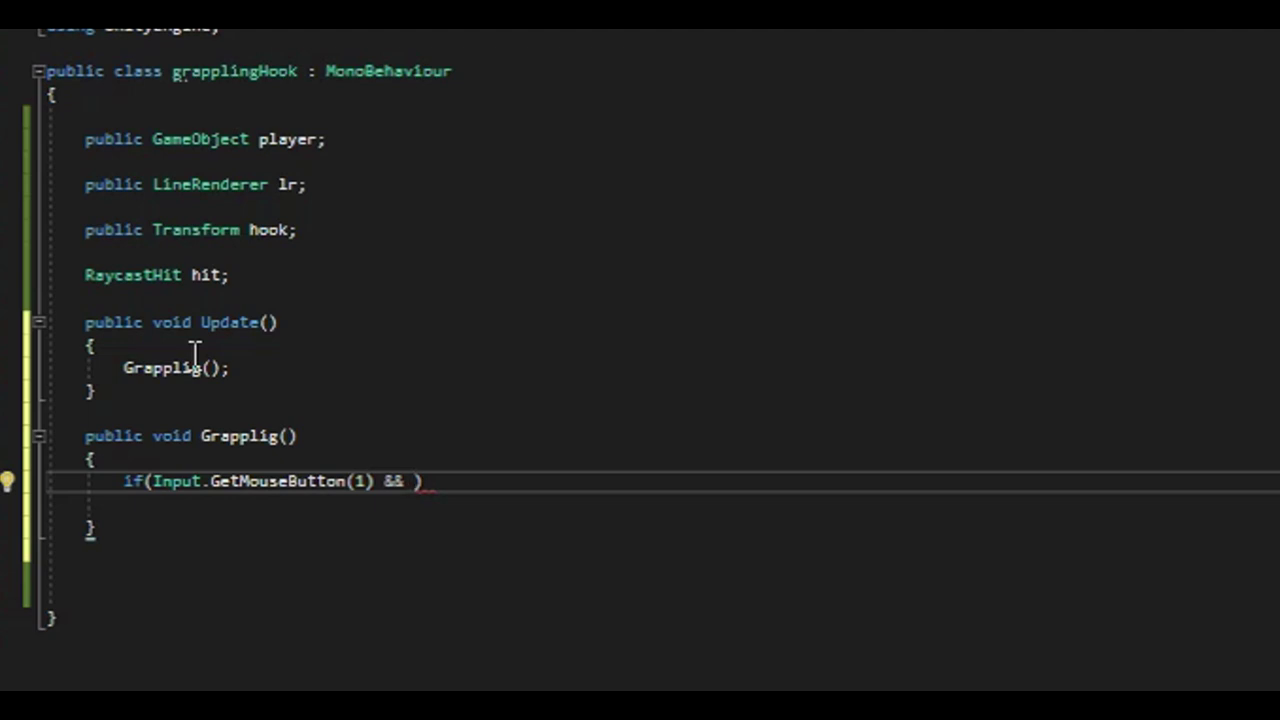
Add a Physics.Raycast from transform.position along transform.forward * 5f with out hit, and open the if block
type("P")
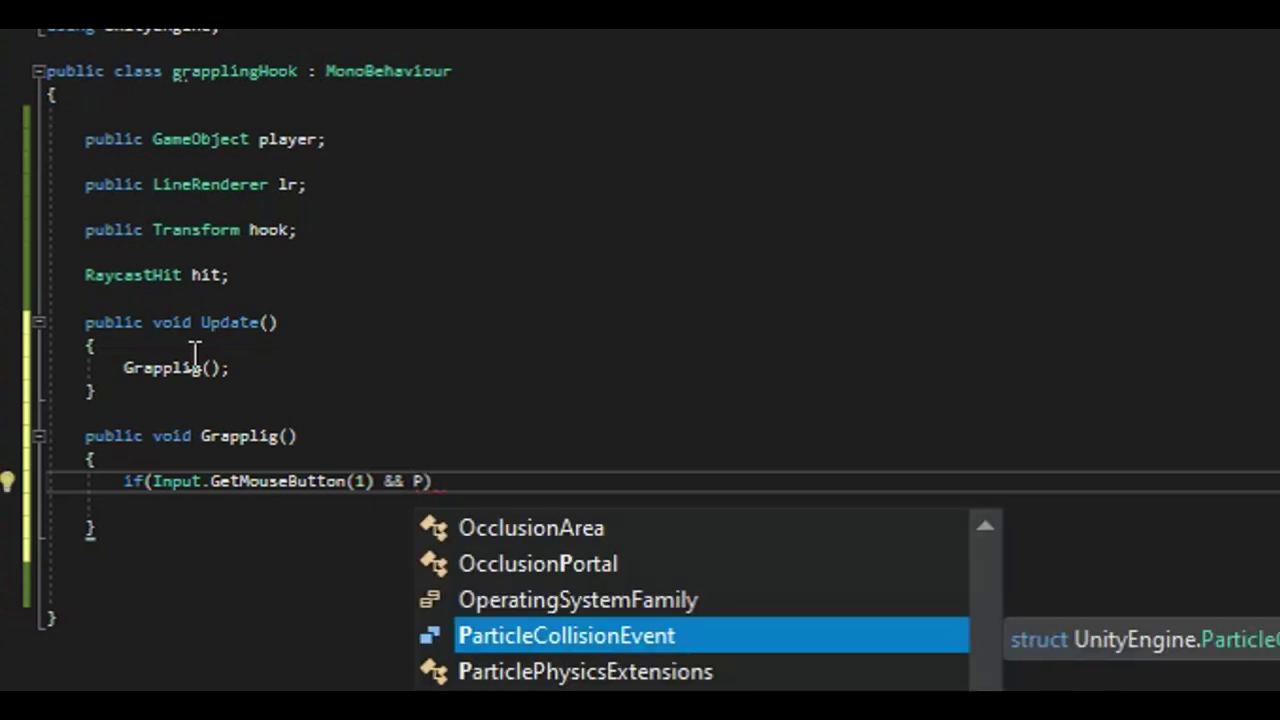
type("hysics")
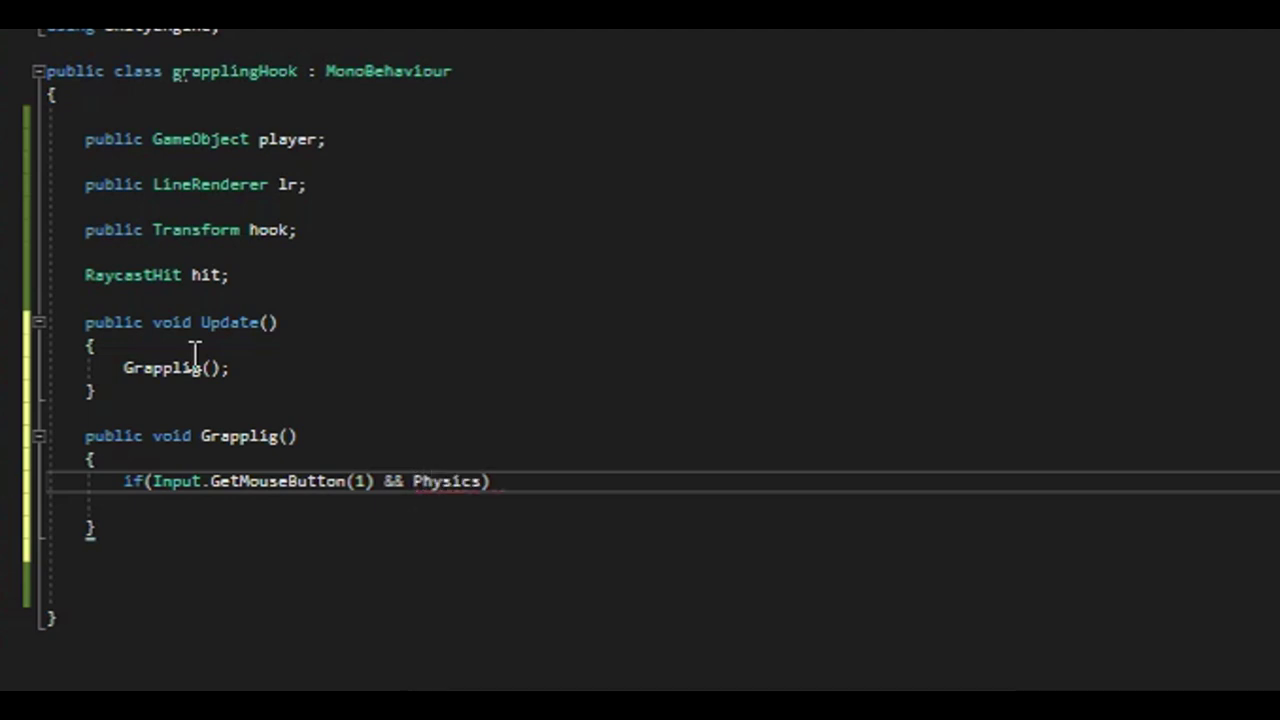
type(".R")
key("Tab")
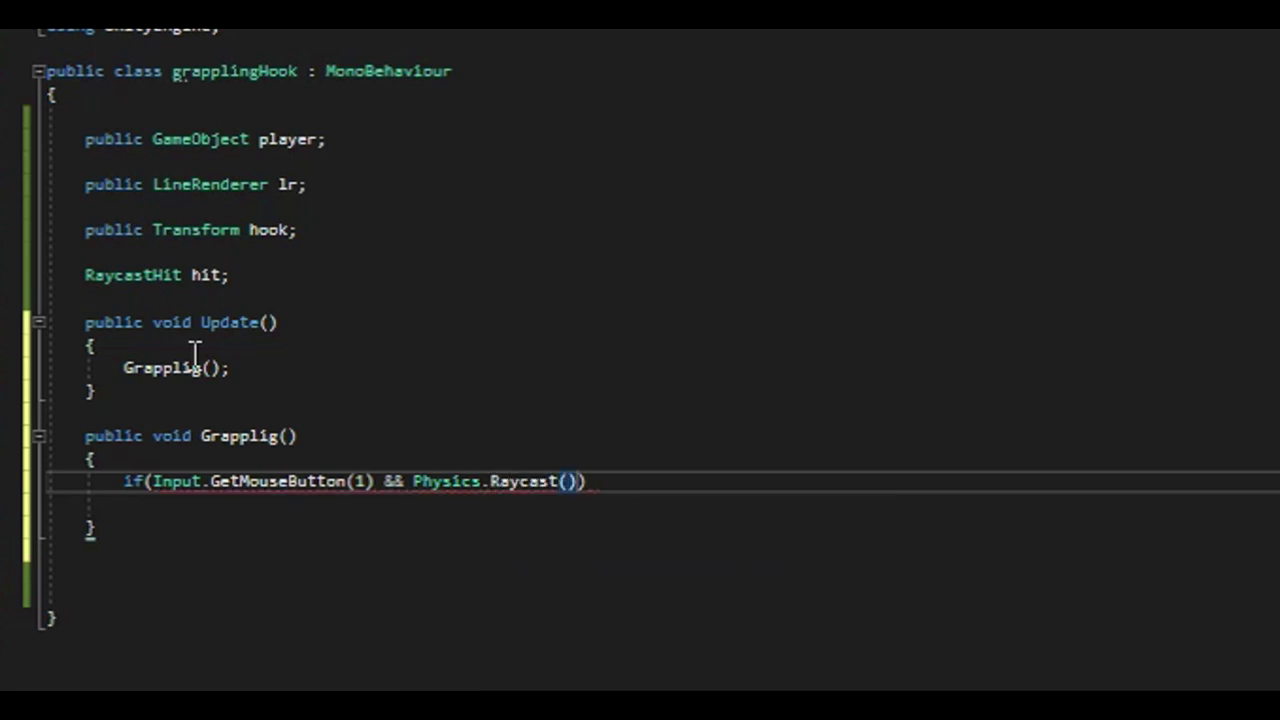
type("transform.position.")
key("BackSpace")
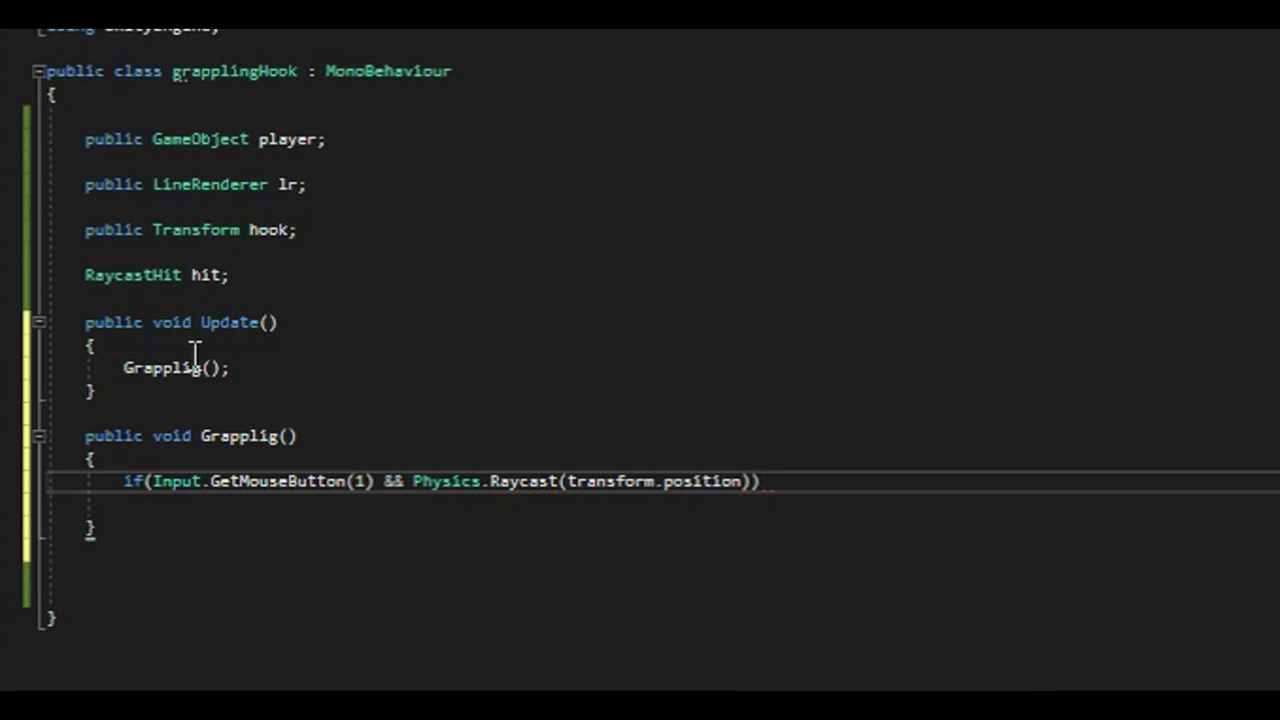
type(", transform.f")
key("Tab")
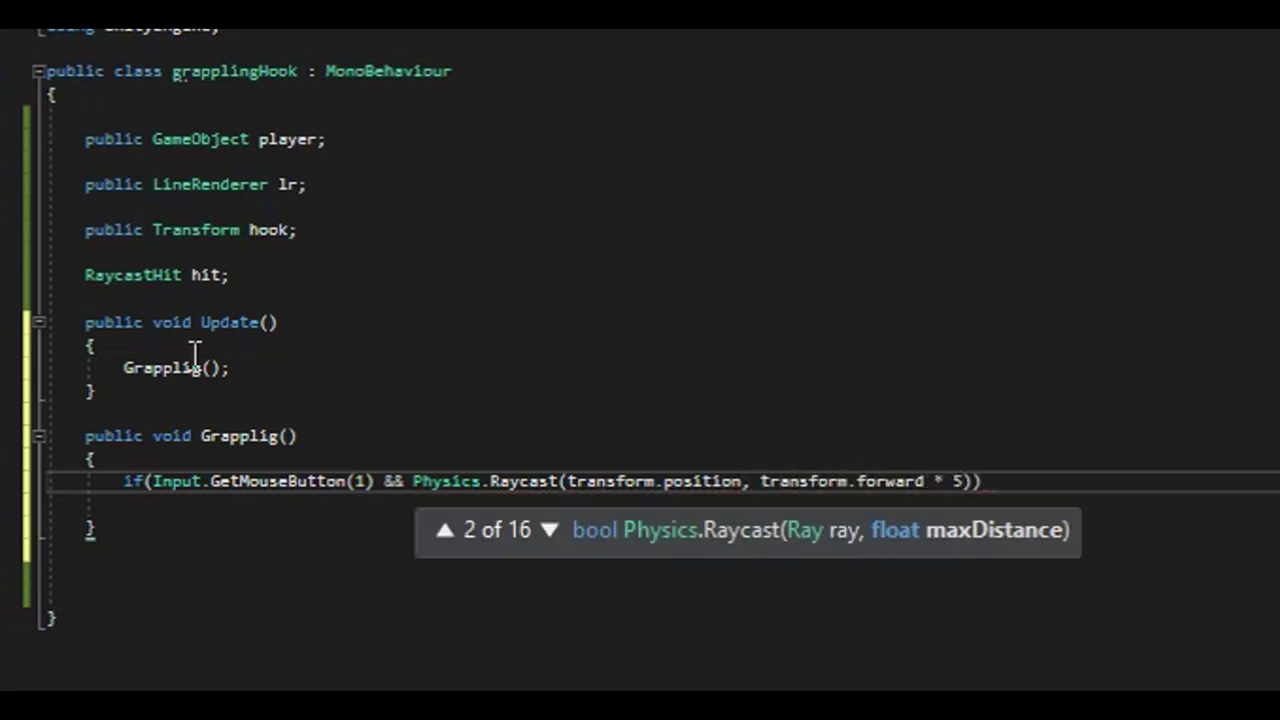
type("f, ")
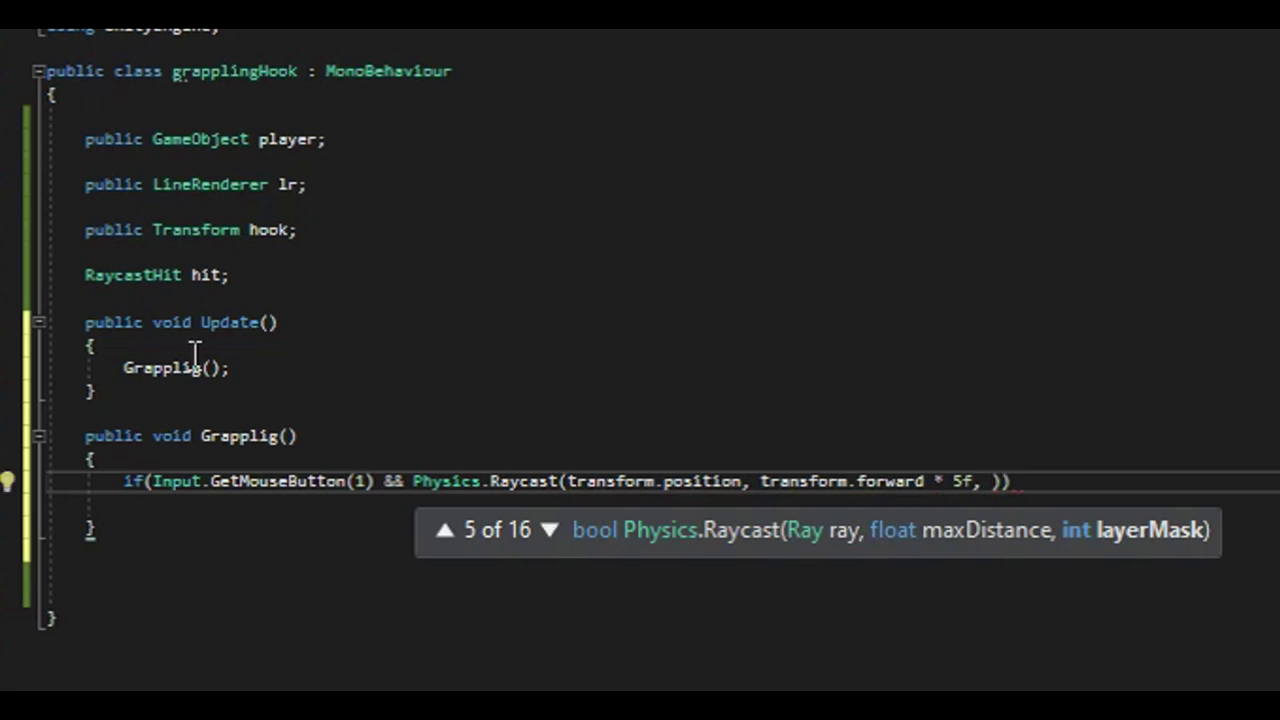
type("out hit")
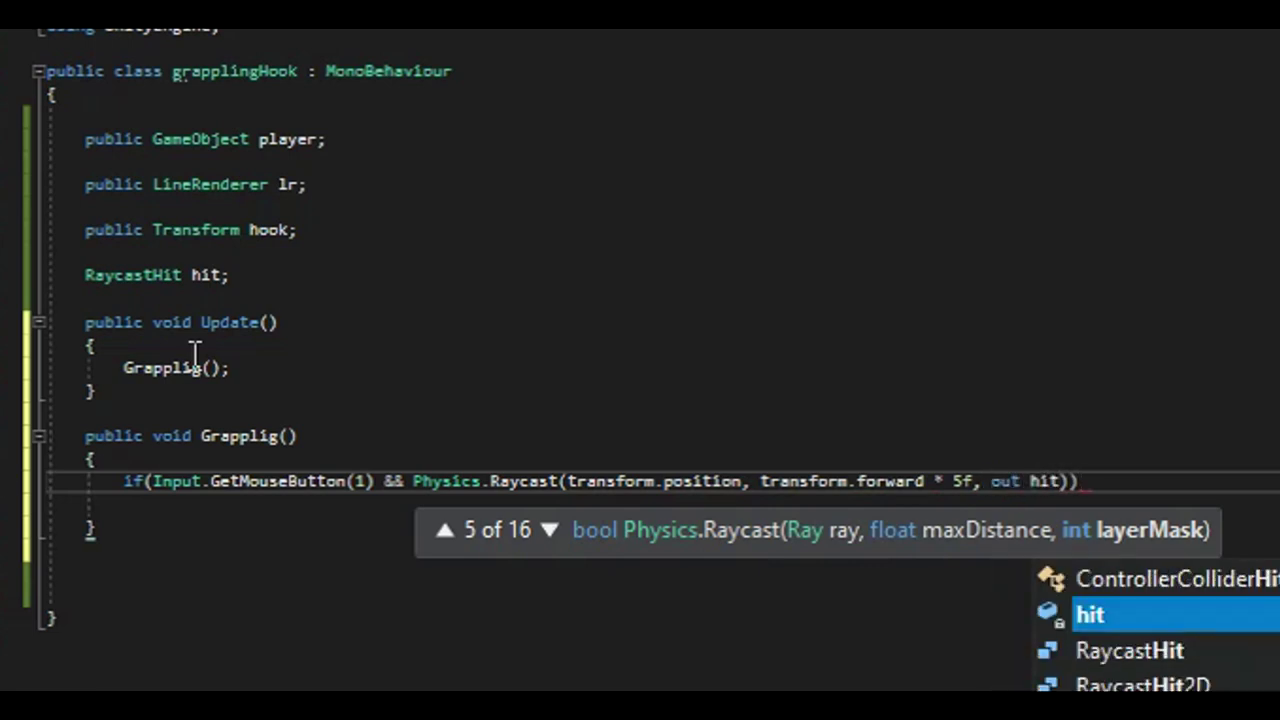
key("End")
key("Return")
type("{")
key("Return")
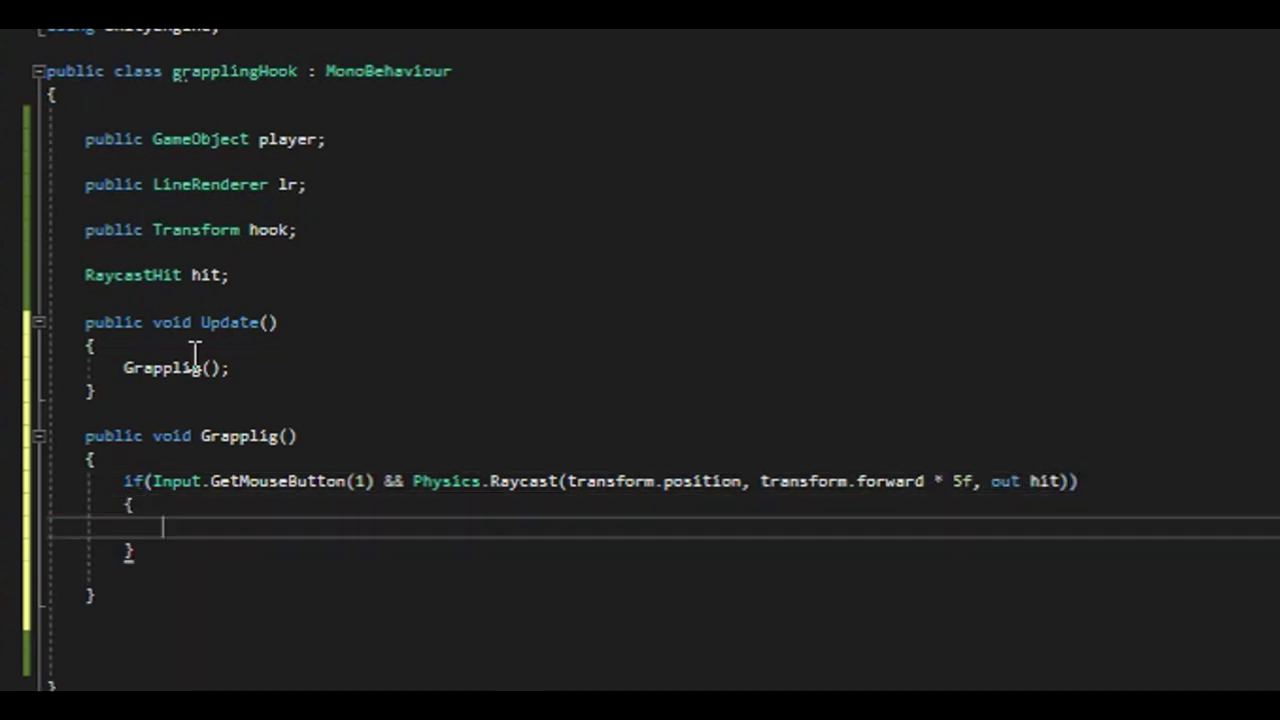
Set player.transform.position to Vector3.Lerp toward hit.collider.transform.position
type("layer.tra")
key("BackSpace")
type("ransform.po")
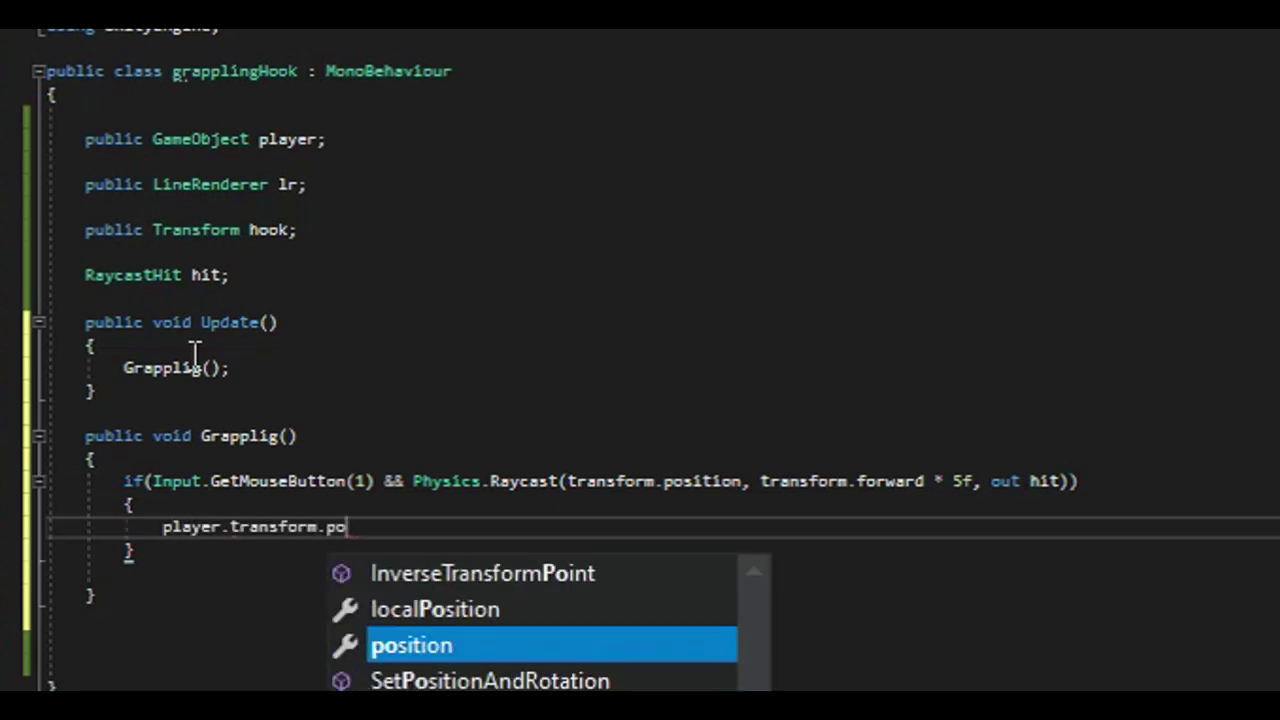
type("sition = Vector3.Lerp(")
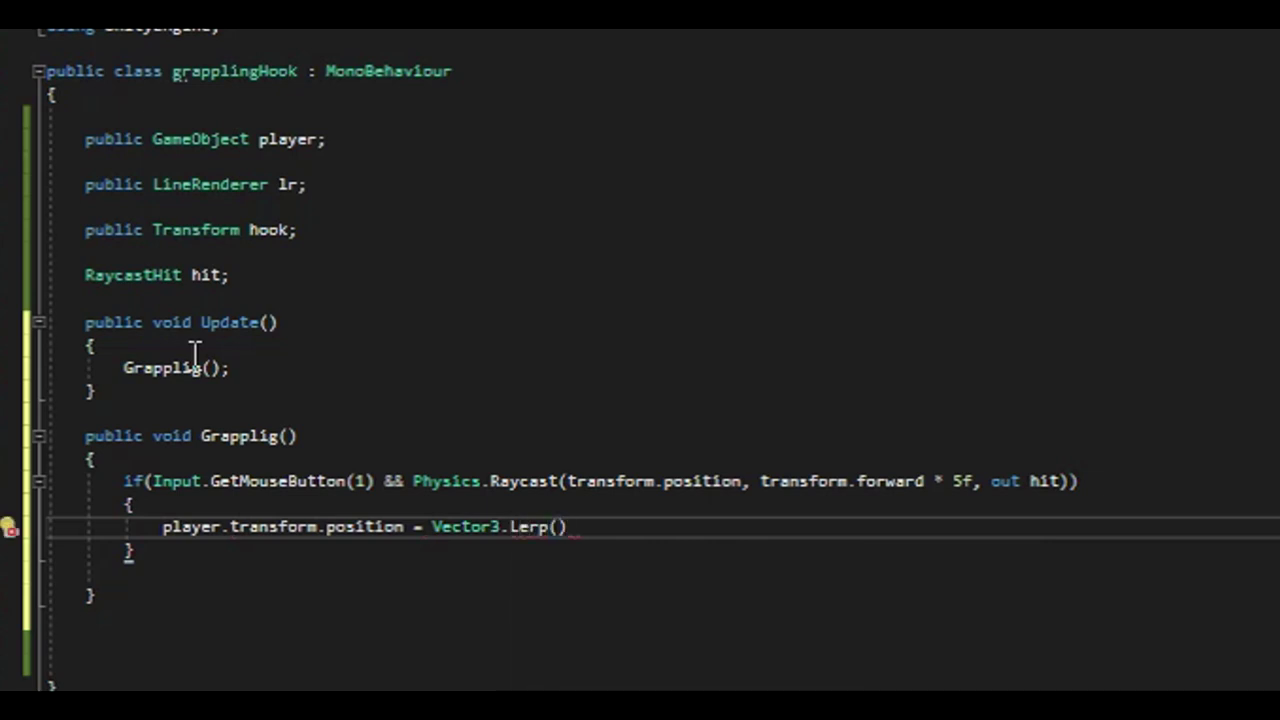
type("player.transform.position, ")
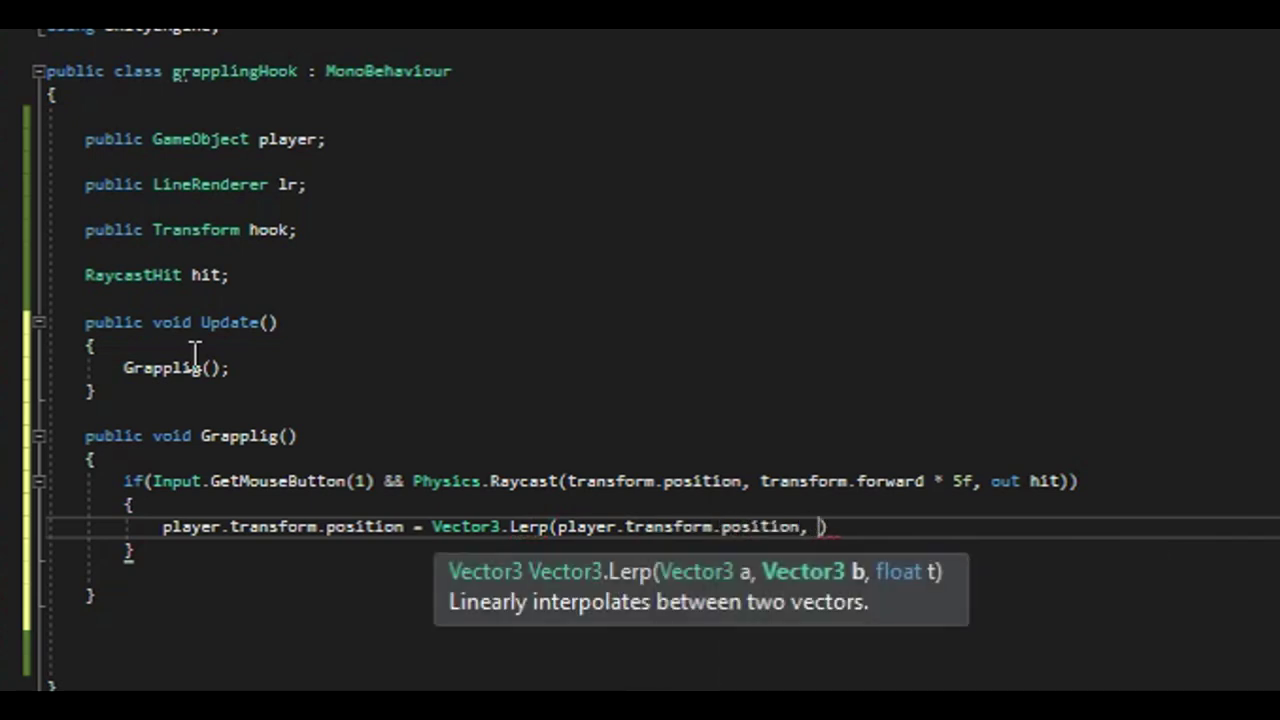
type("hit.co")
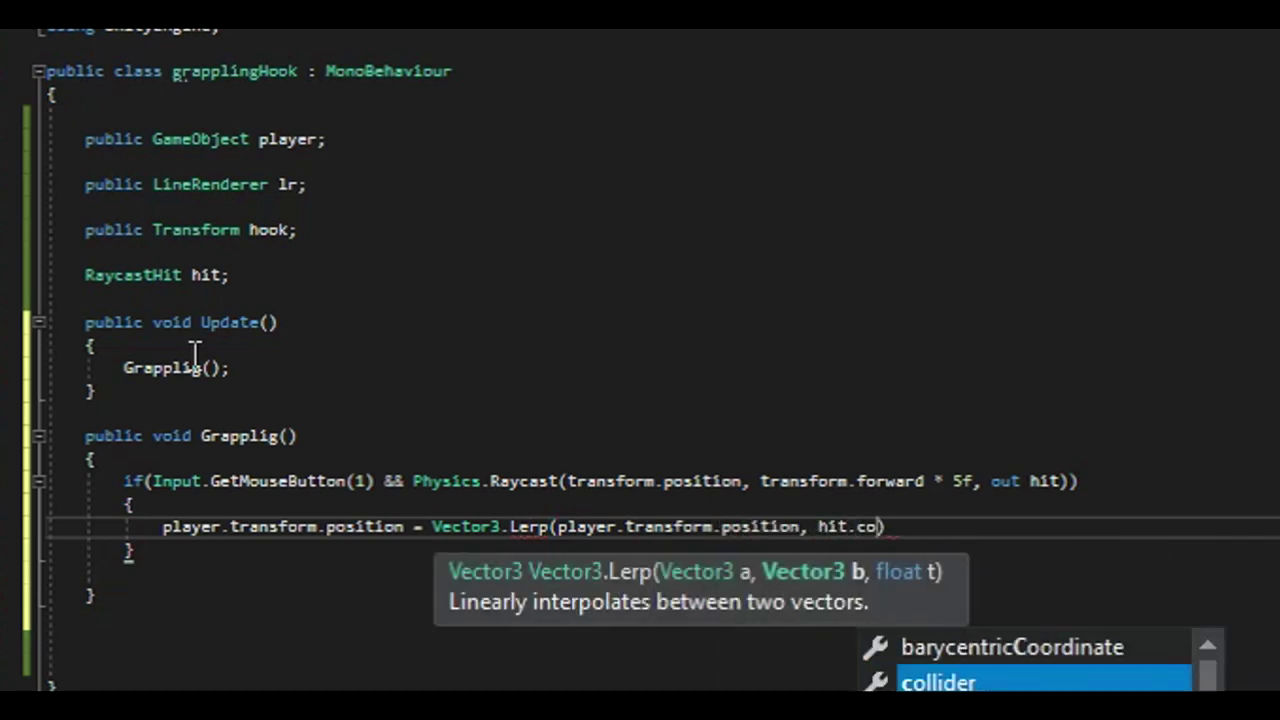
key("Tab")
type(".tr")
key("Tab")
type(".p")
key("Tab")
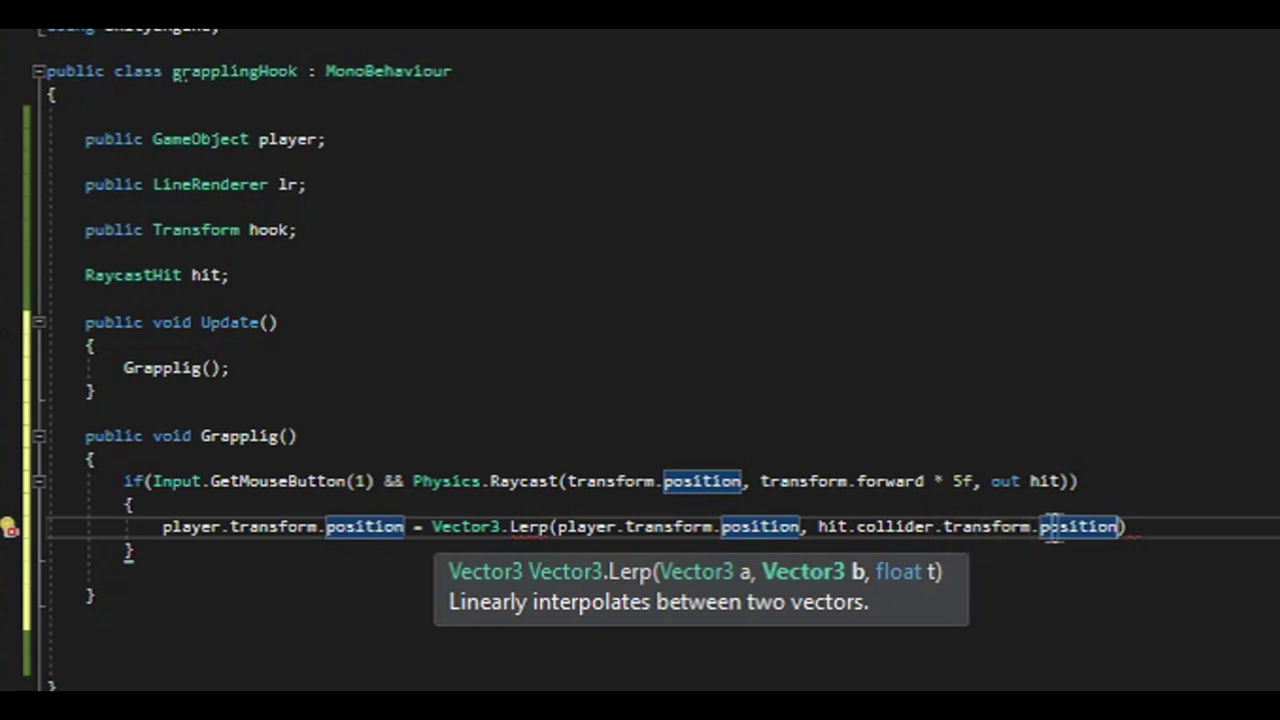
Insert an if checking hit.collider.tag == "towerPoint" above the Lerp line
left_click(1119, 527)
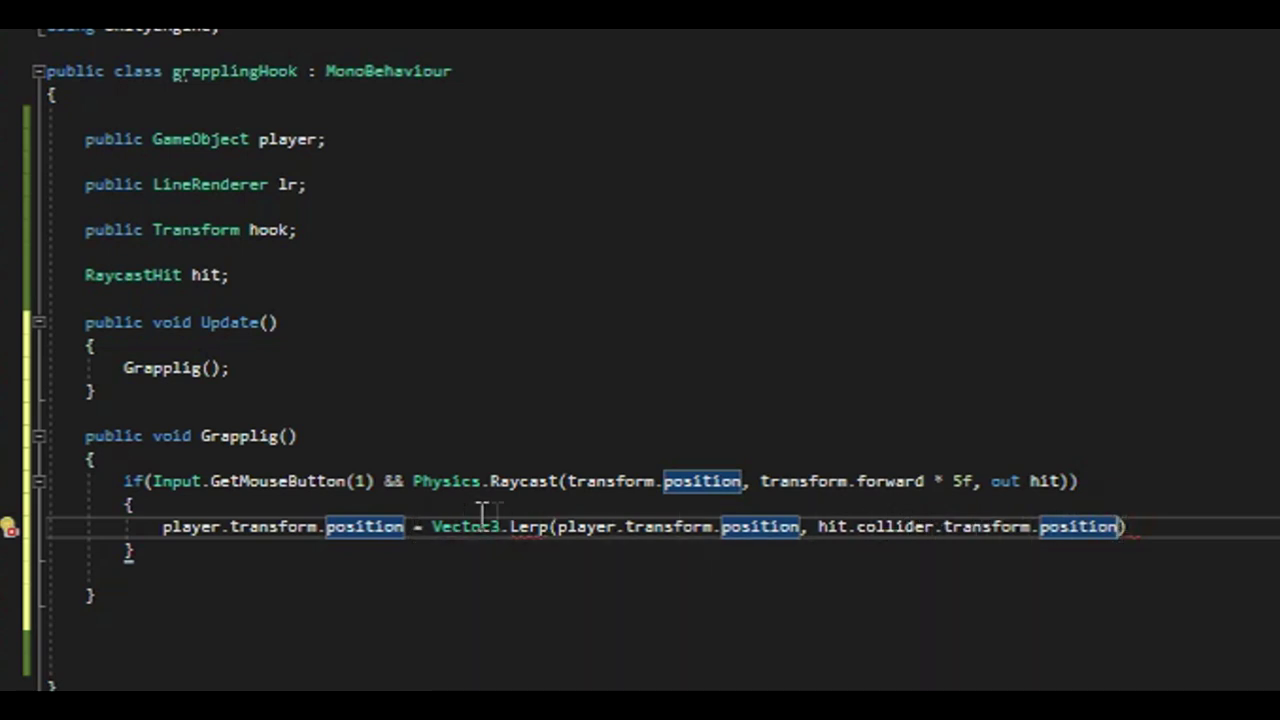
left_click(1124, 522)
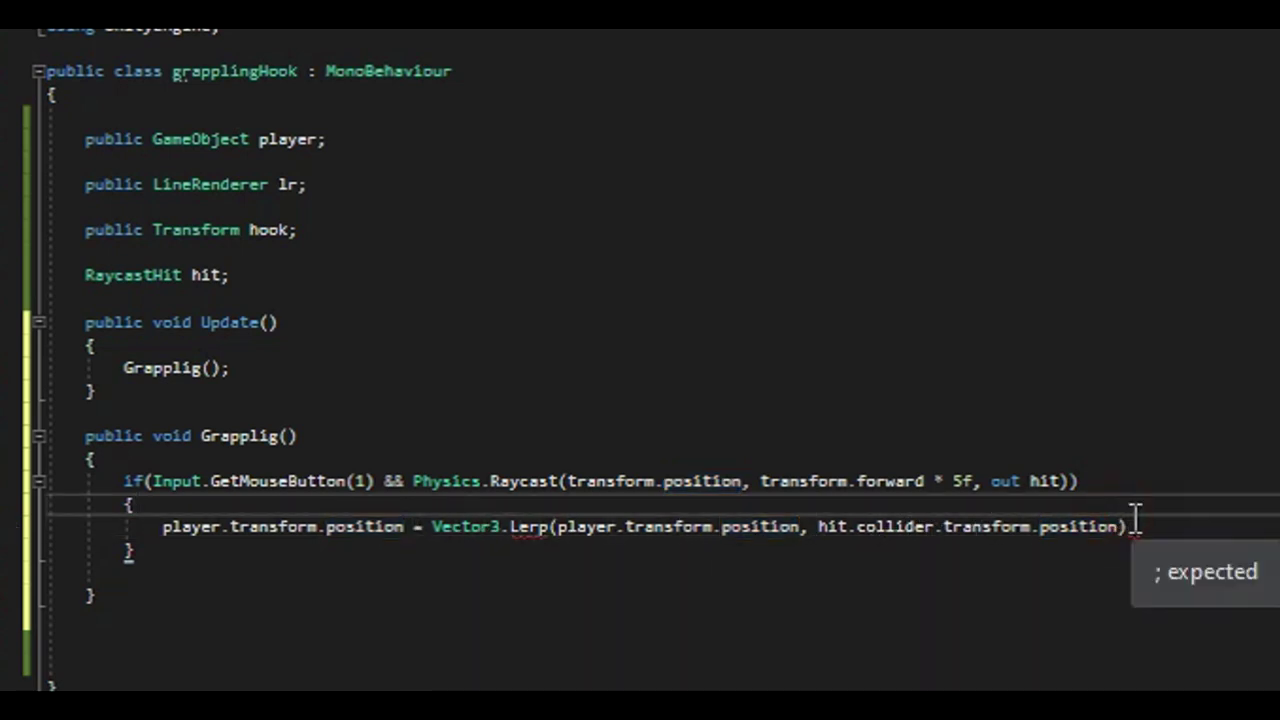
key("ctrl+Return")
type("if()")
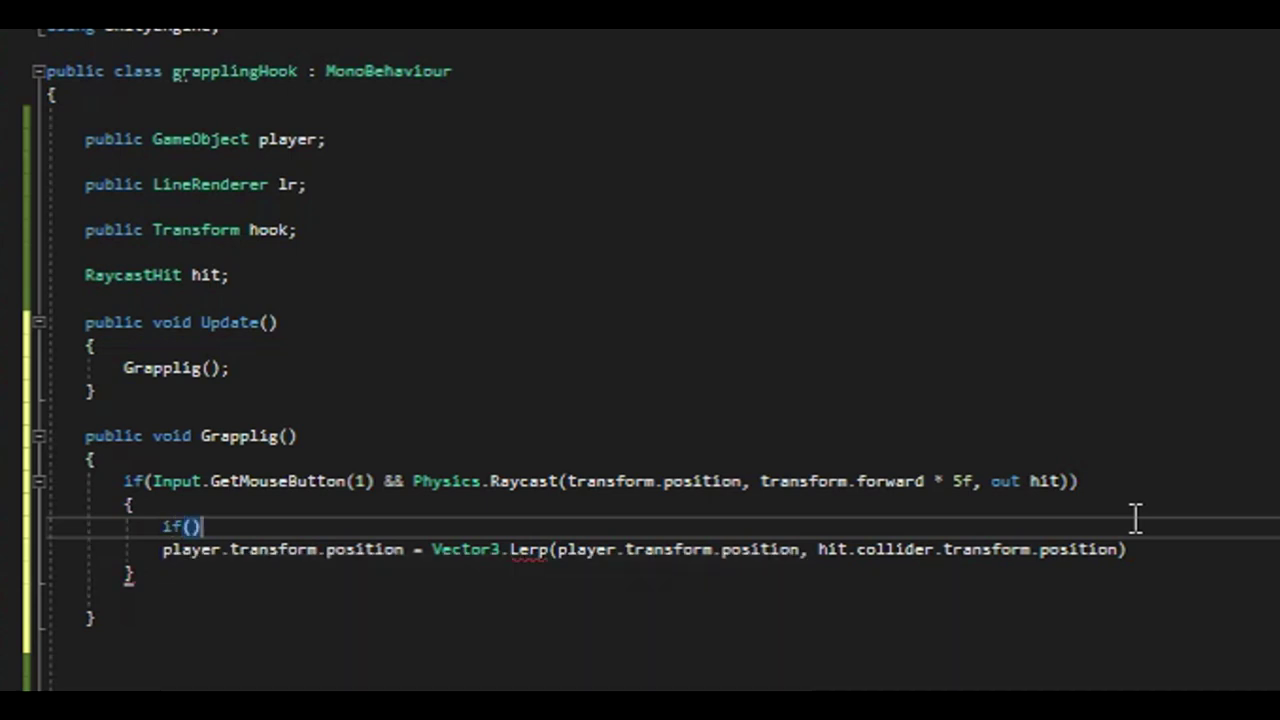
type("hit.collider")
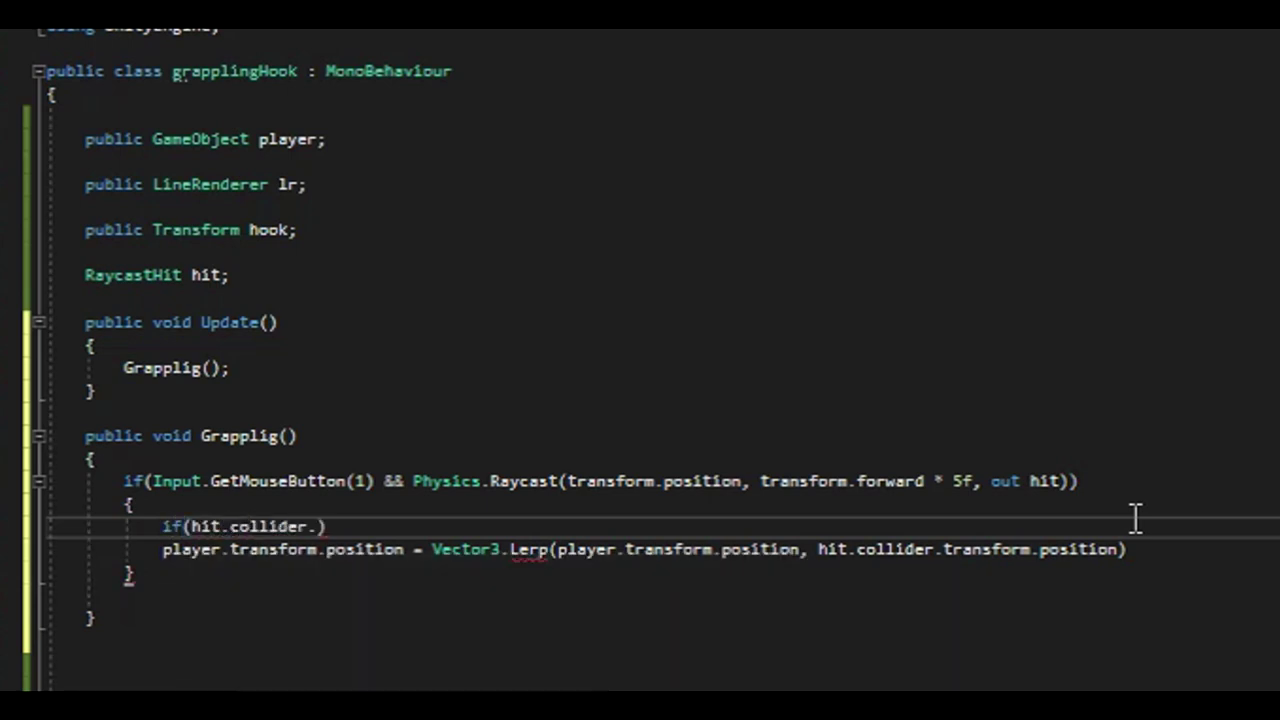
type(".")
key("Tab")
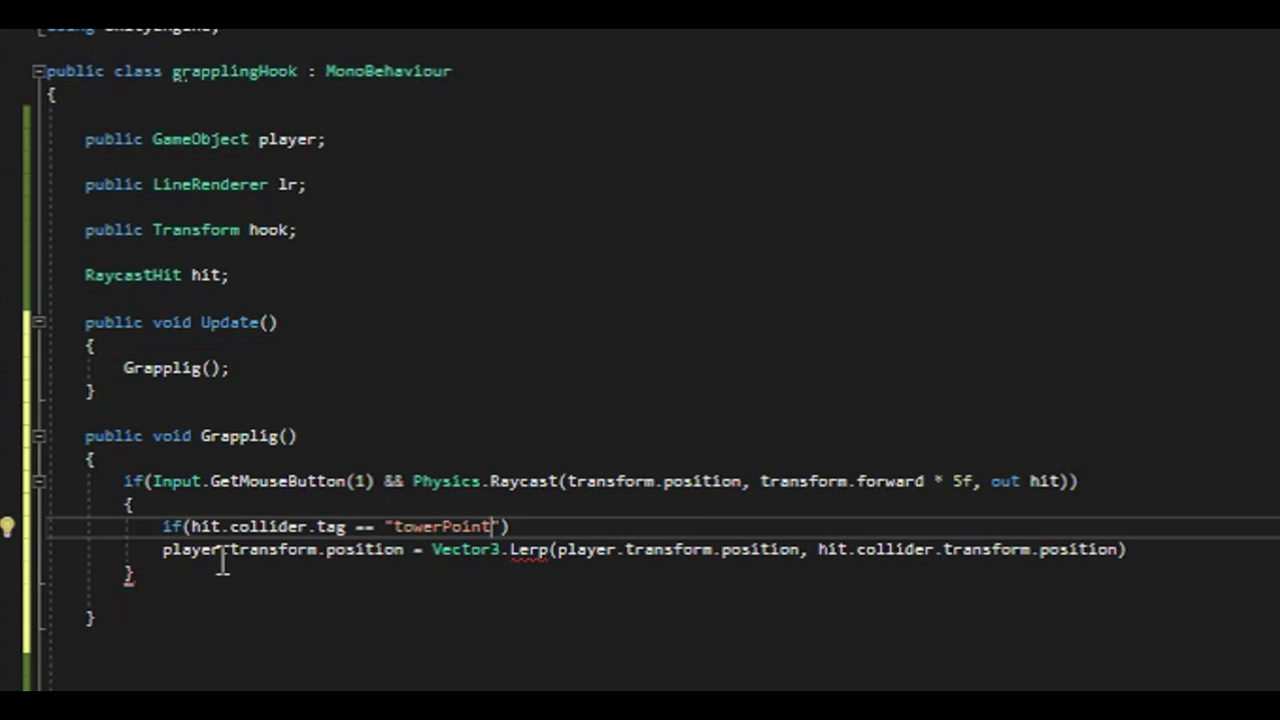
Add Time.deltaTime * 1 as the Lerp's third argument and save the script
scroll(200, 530, "down", 1)
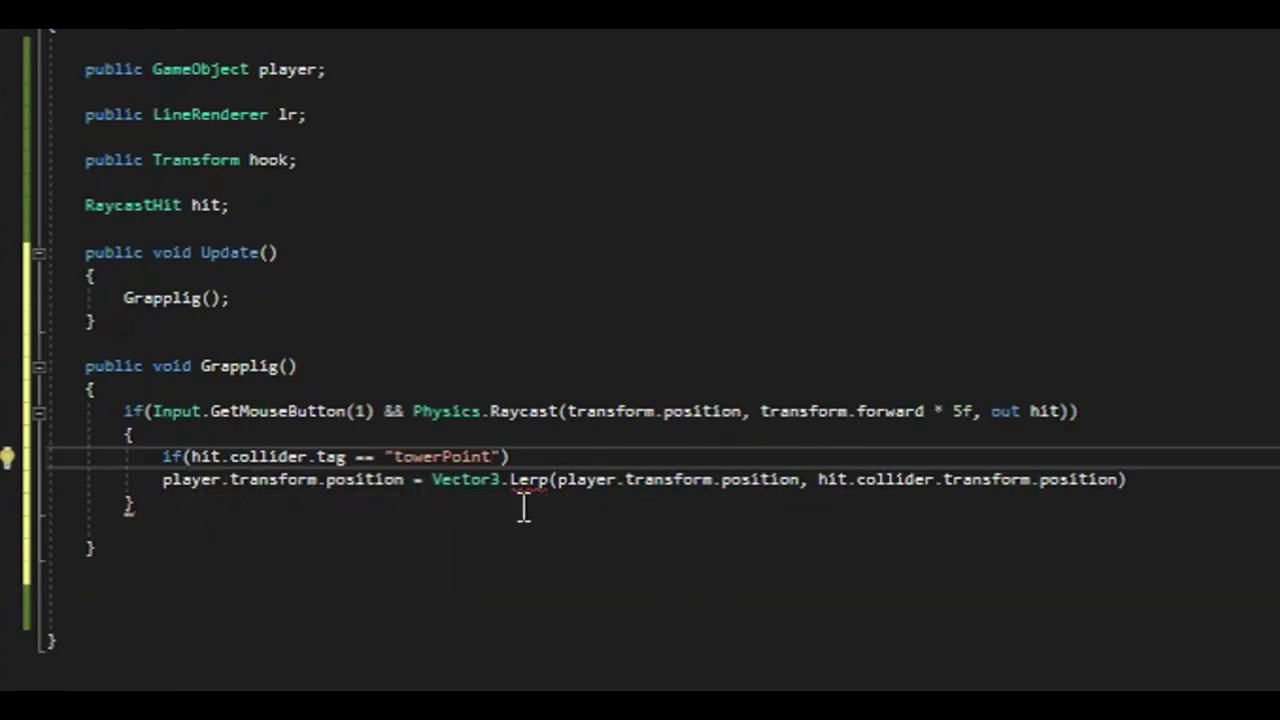
left_click_drag(558, 479, 1100, 480)
left_click(813, 479)
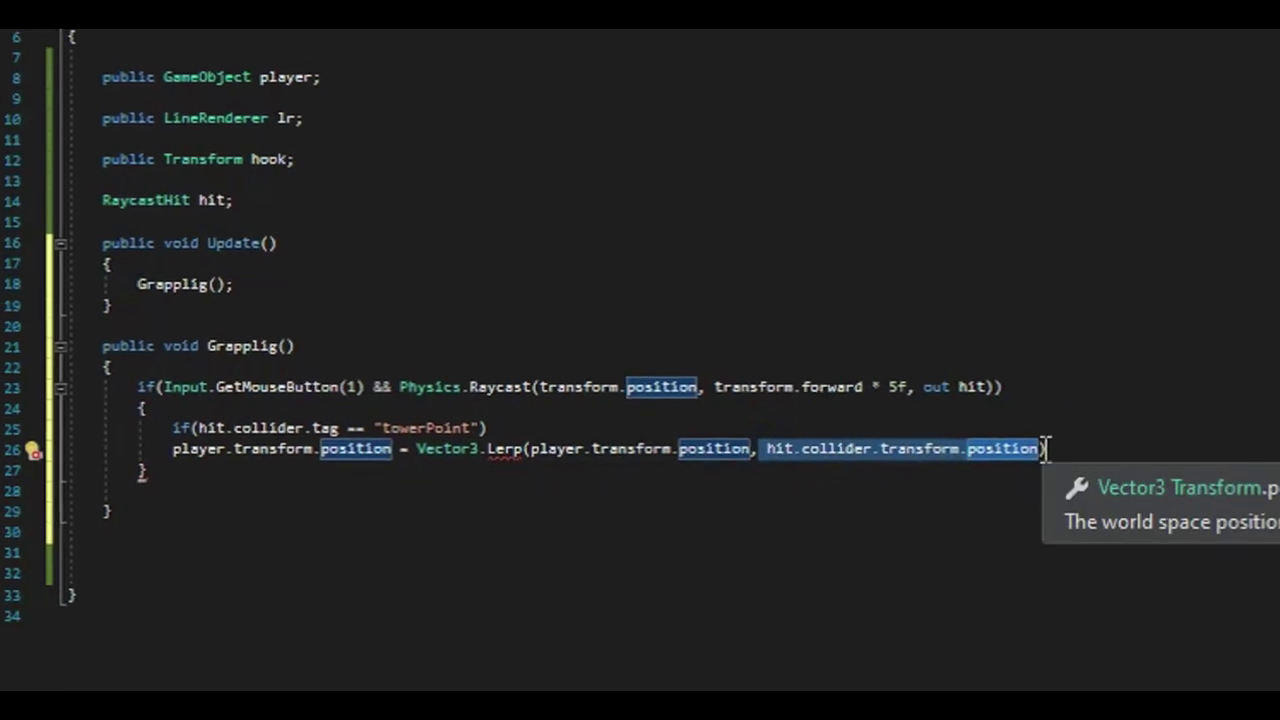
type(", ")
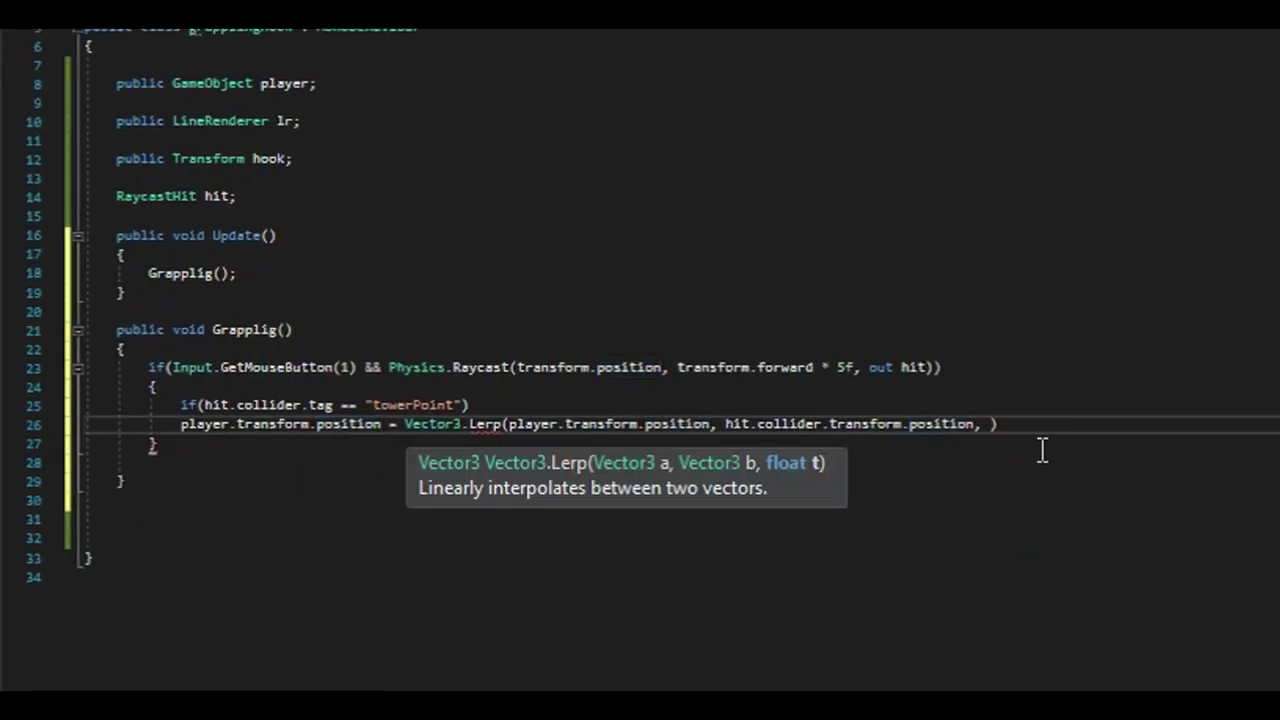
type("Time.deltaTime * 1")
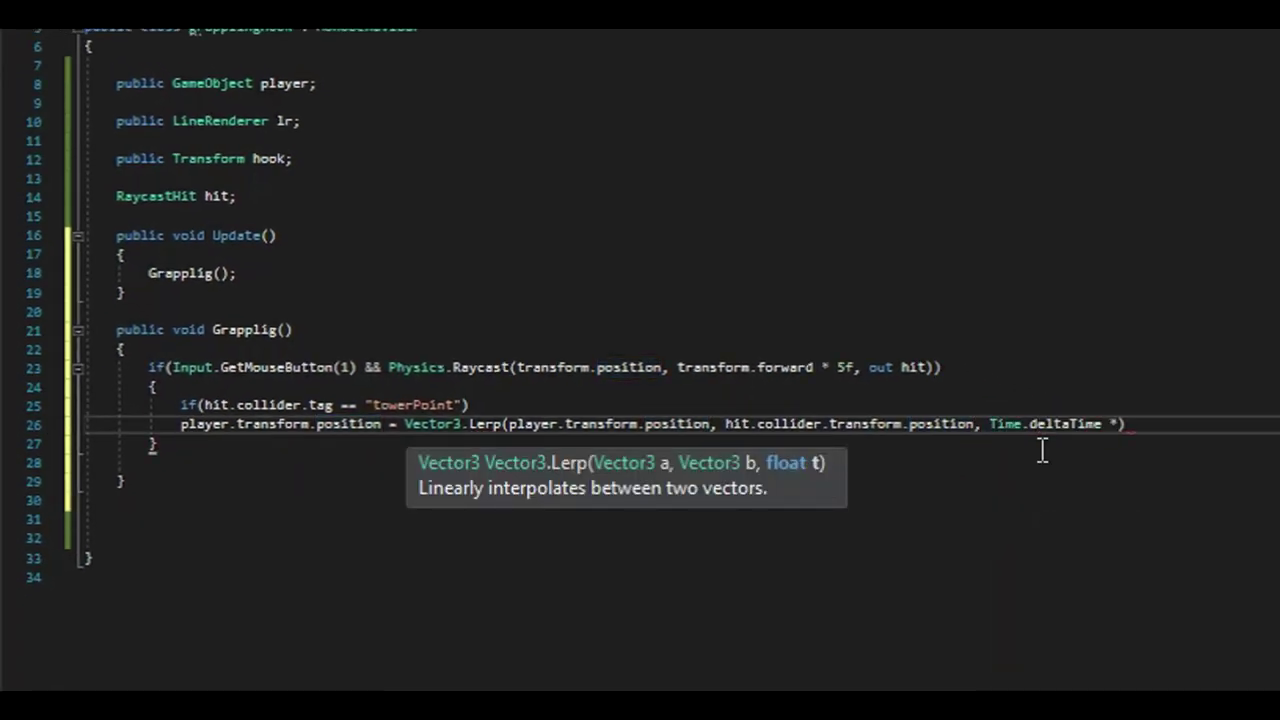
type(");")
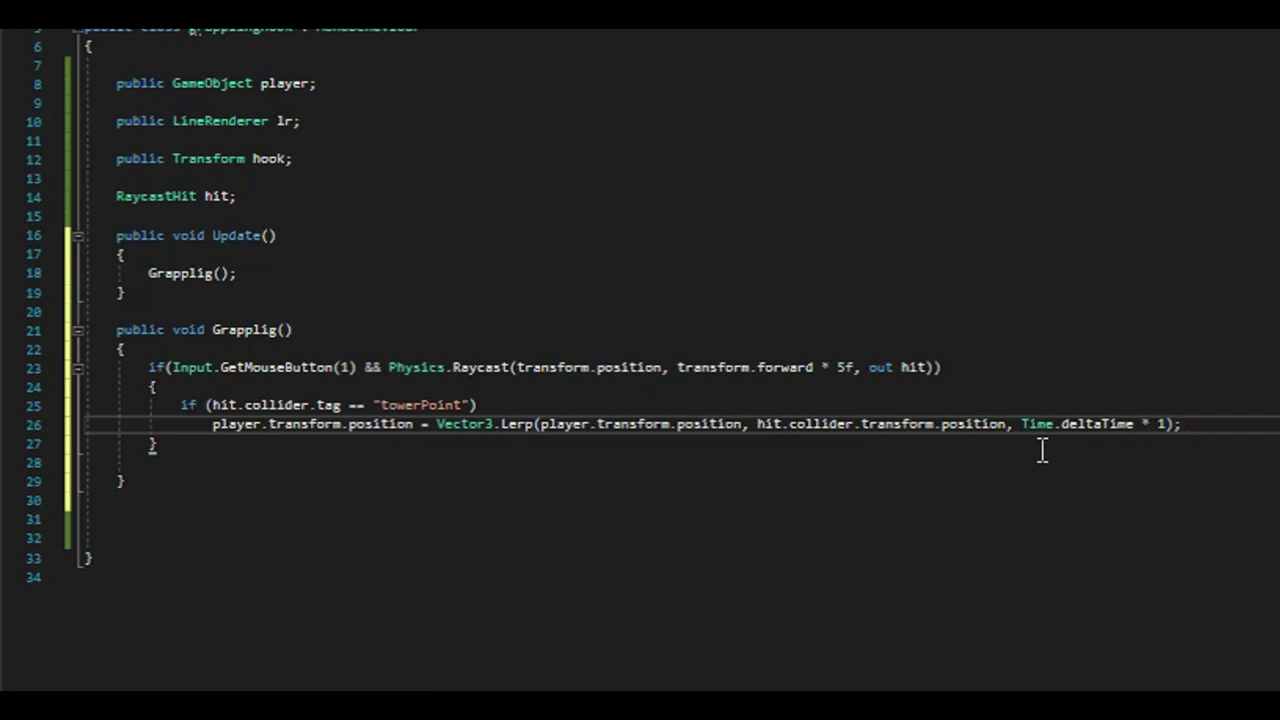
key("ctrl+s")
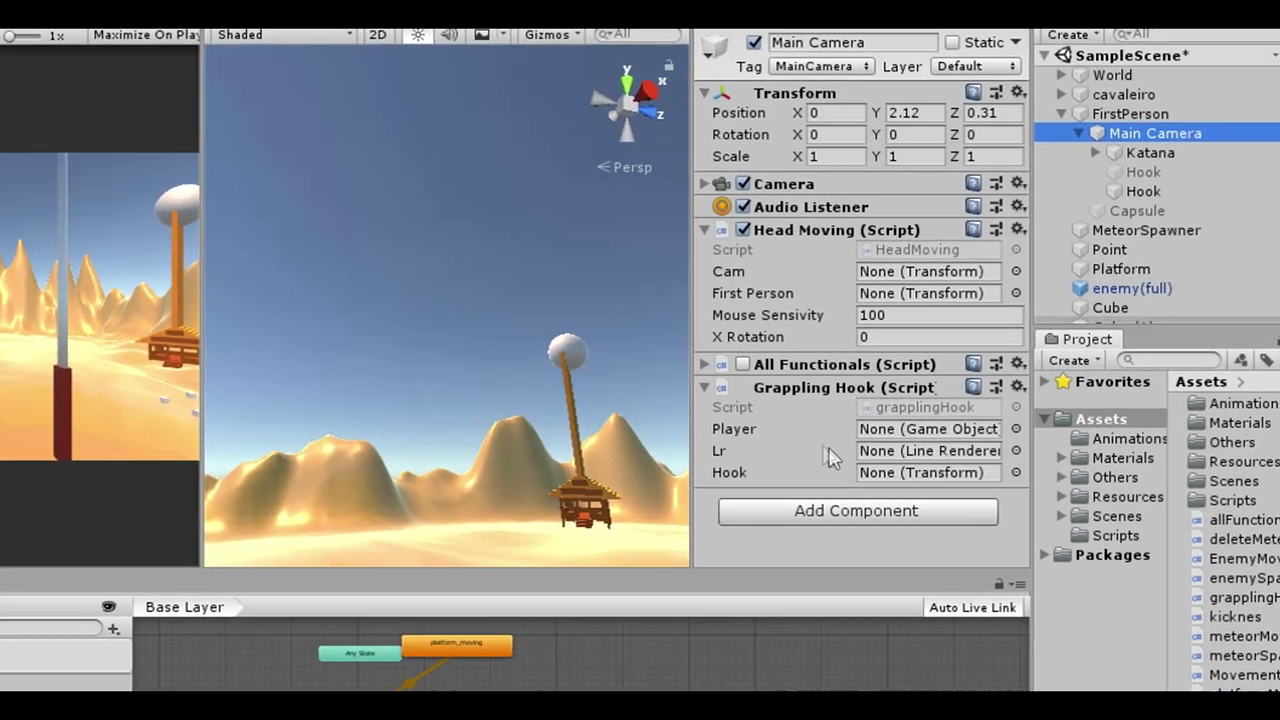
Assign FirstPerson to the Player slot and Hook to both the Lr and Hook slots
mouse_move(1110, 113)
left_mouse_down()
mouse_move(911, 429)
mouse_move(855, 450)
left_mouse_up()
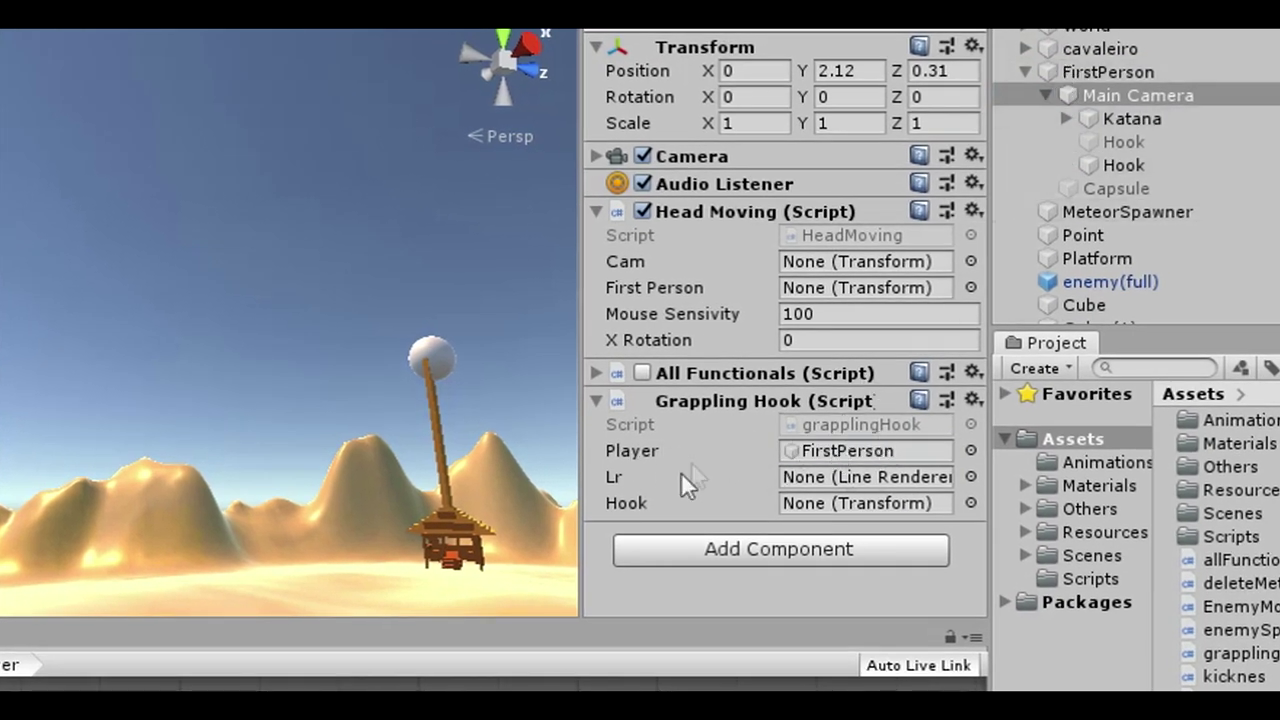
left_click_drag(1089, 164, 833, 474)
mouse_move(1090, 167)
left_mouse_down()
mouse_move(847, 513)
mouse_move(830, 499)
left_mouse_up()
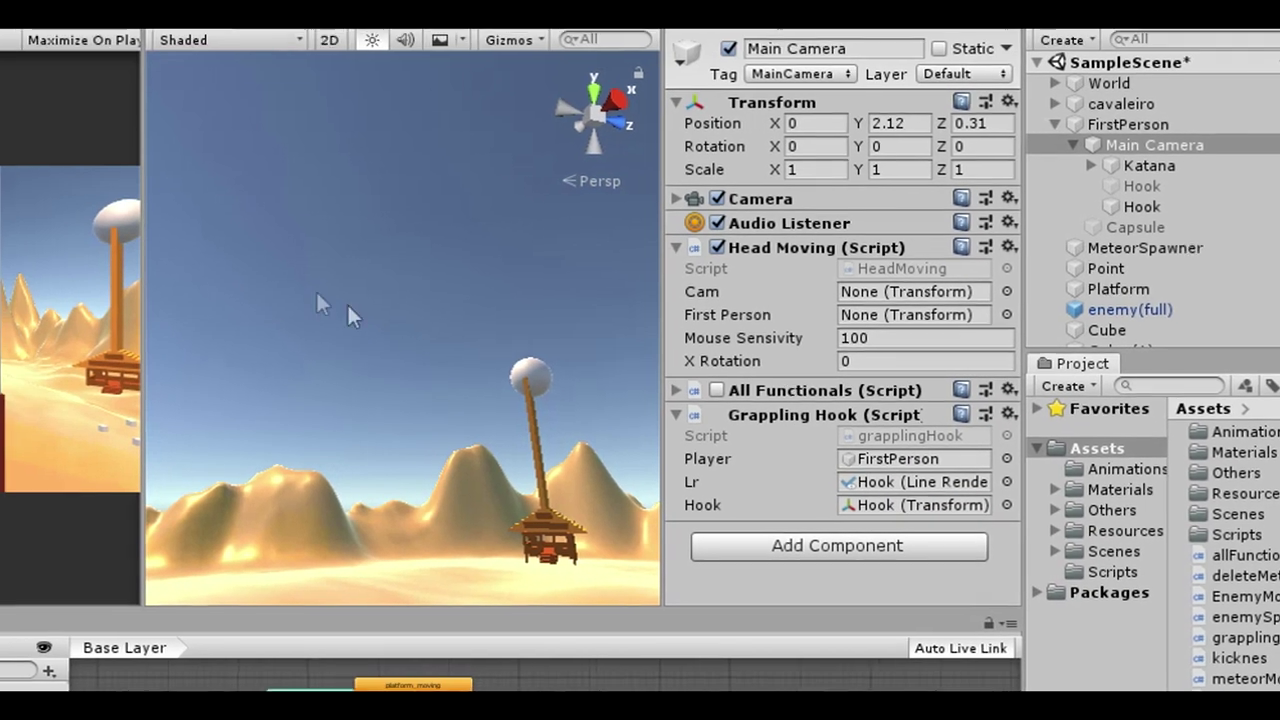
mouse_move(351, 309)
left_mouse_down("alt")
mouse_move(256, 397)
mouse_move(692, 361)
mouse_move(535, 324)
left_mouse_up("alt")
Confirm the tower-top Sphere is tagged towerPoint, then enter Play mode
left_click(500, 325)
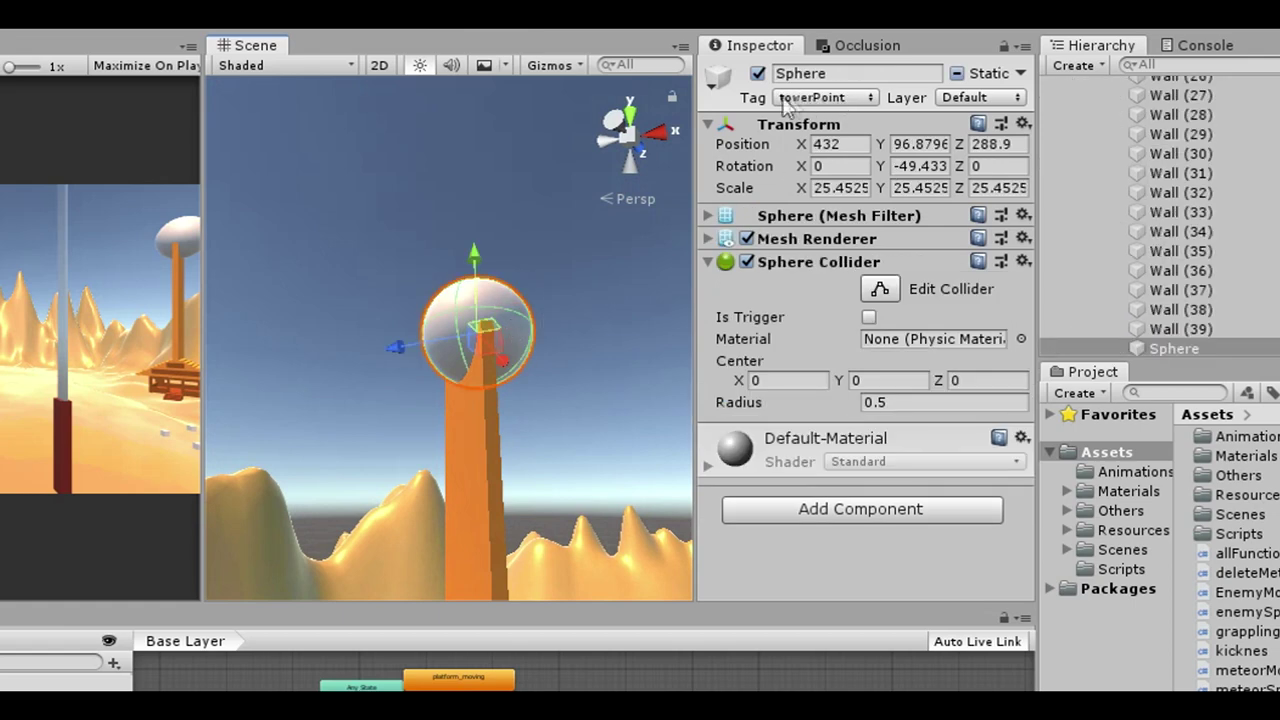
left_click(843, 97)
left_click(893, 512)
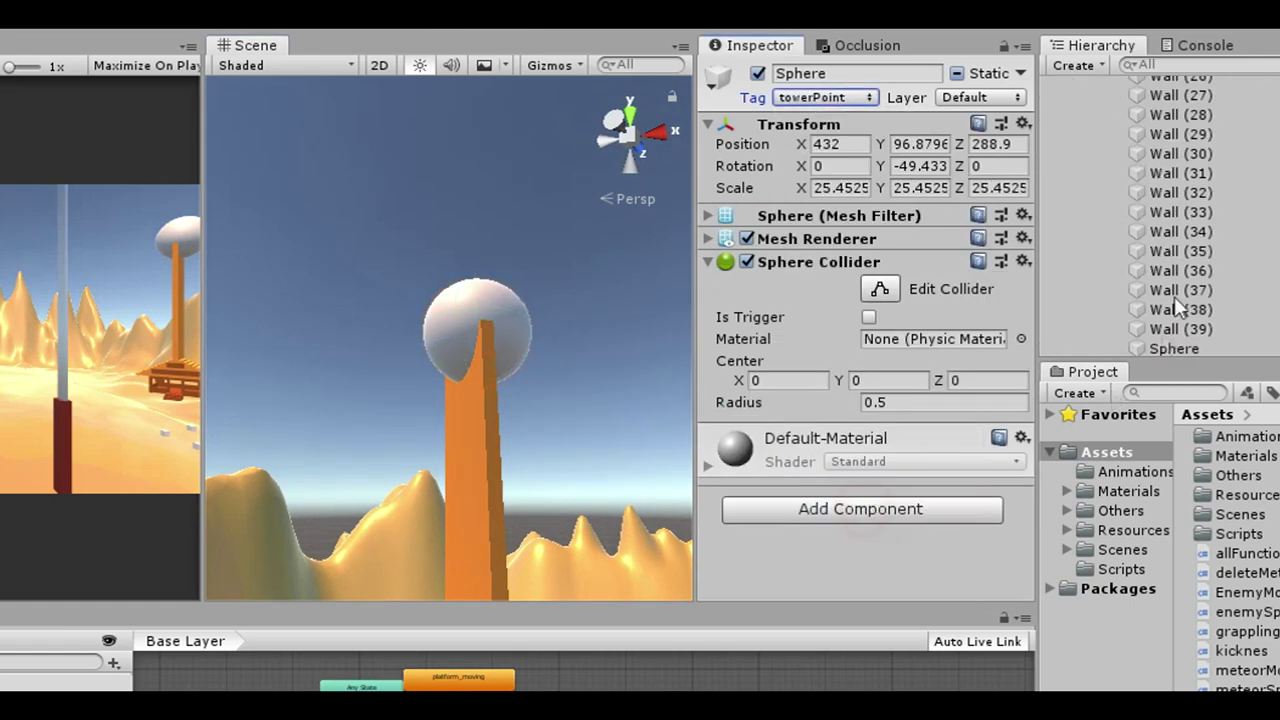
left_click(978, 312)
type("Tawe")
left_click(470, 320)
left_click(825, 97)
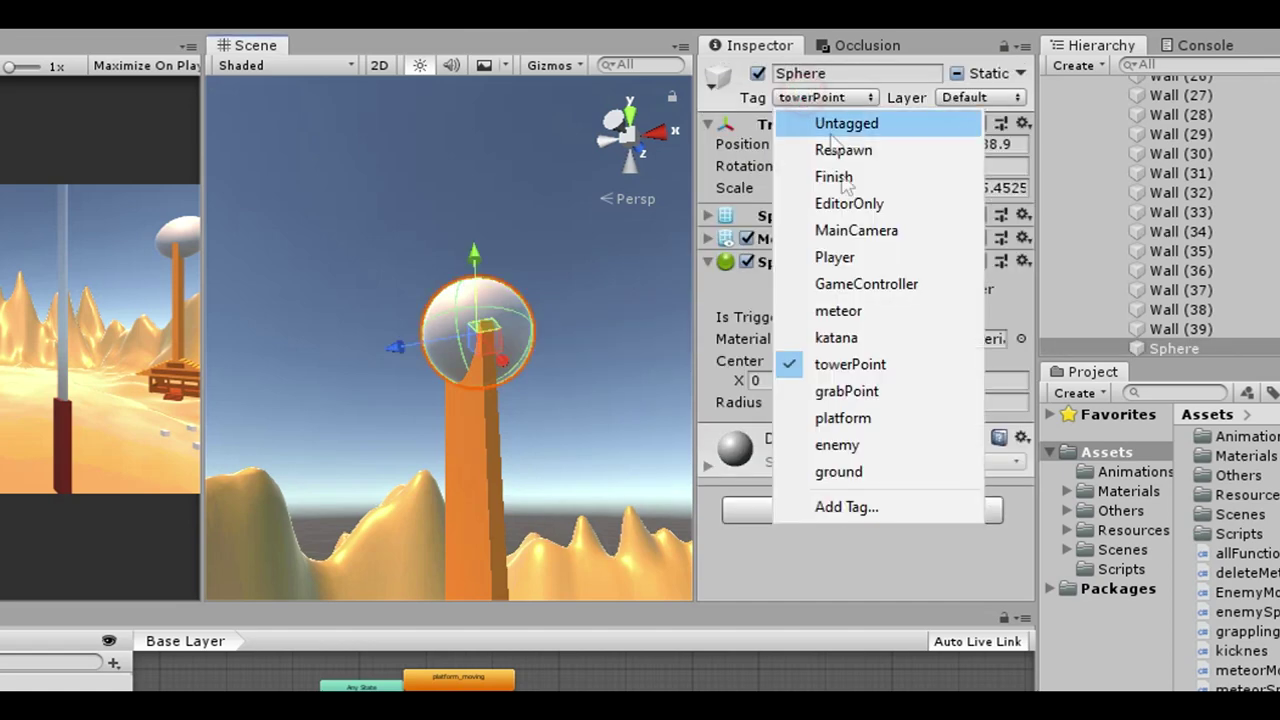
left_click(846, 372)
left_click(455, 28)
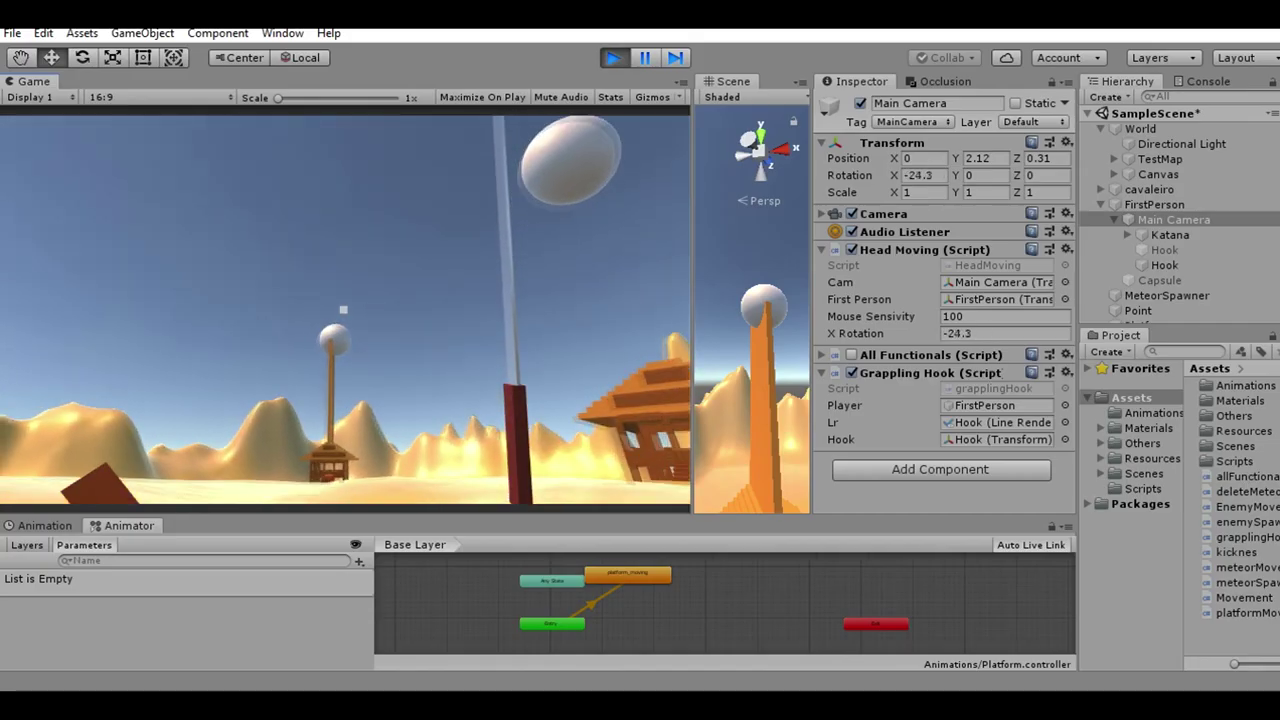
Grapple toward the sphere-topped tower in Play mode, then select lr back in the script
left_click(343, 310)
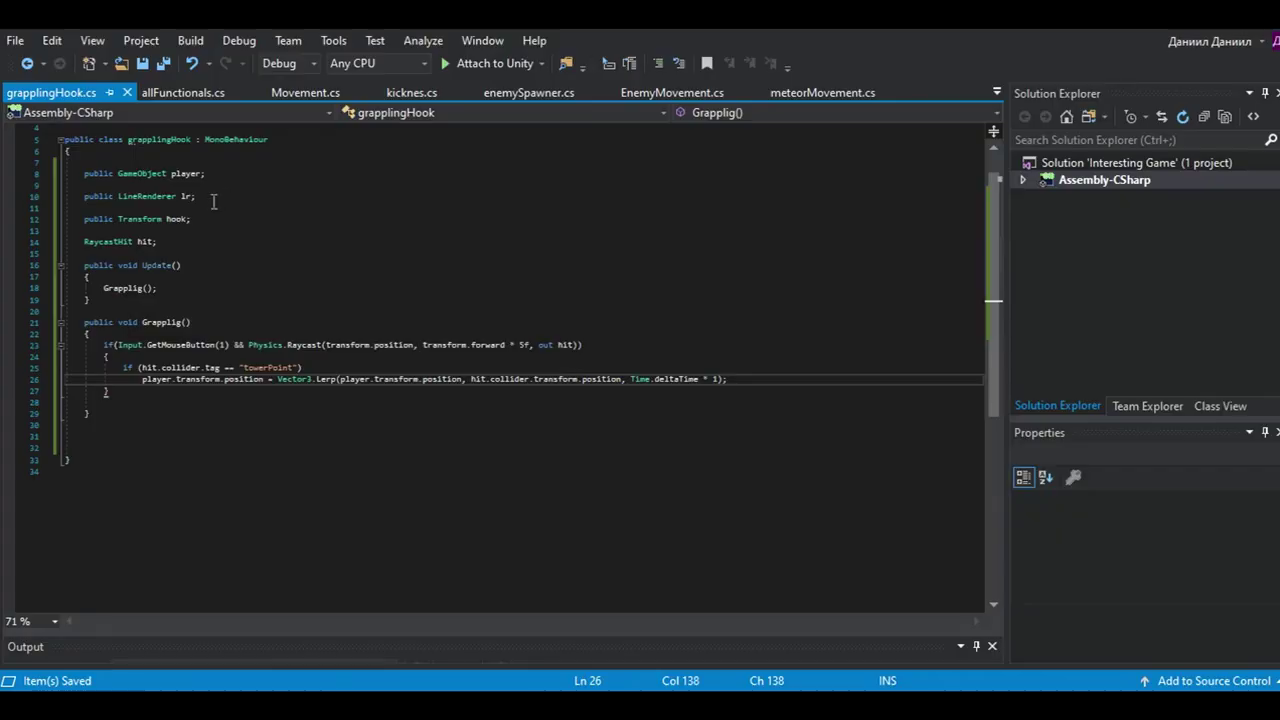
double_click(186, 196)
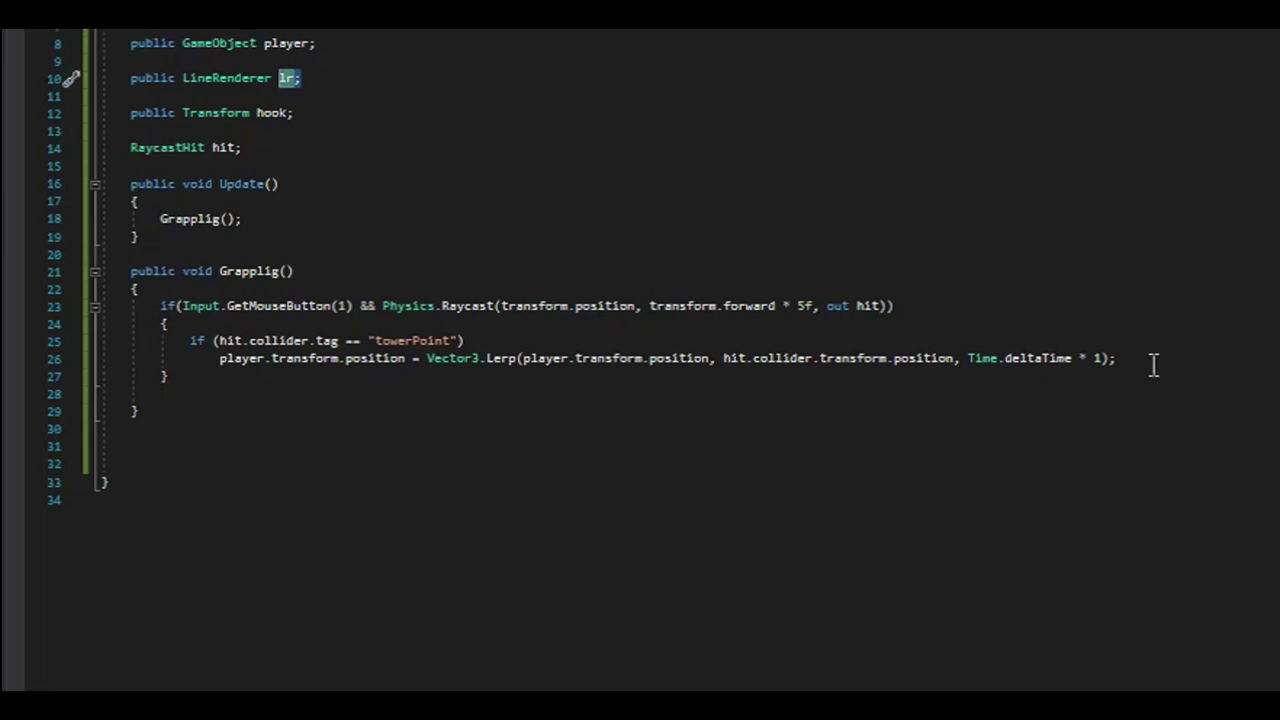
Wrap the Lerp line in braces under the towerPoint check
left_click(630, 366)
key("Return")
type("{")
key("Return")
left_click_drag(1116, 410, 219, 410)
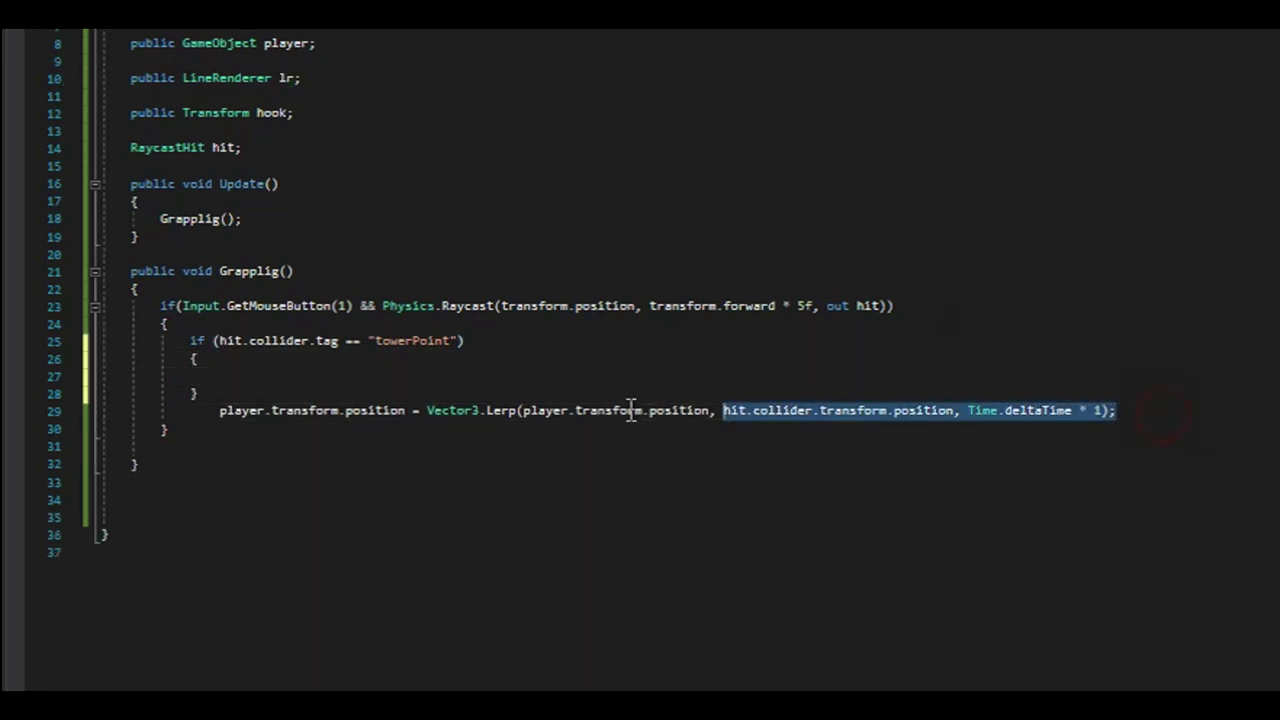
left_click_drag(400, 410, 349, 375)
Start an lr.SetPosition() call below the Lerp line
key("Return")
type("lr.Set")
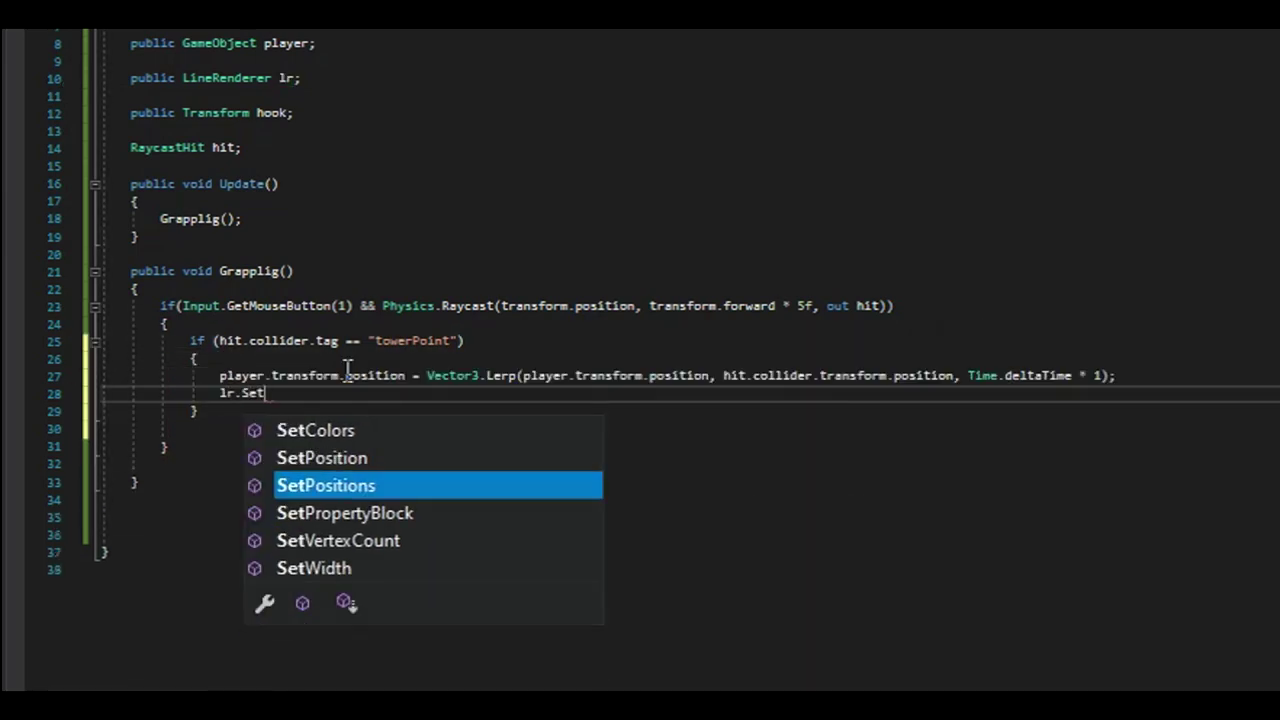
type("Po")
key("Tab")
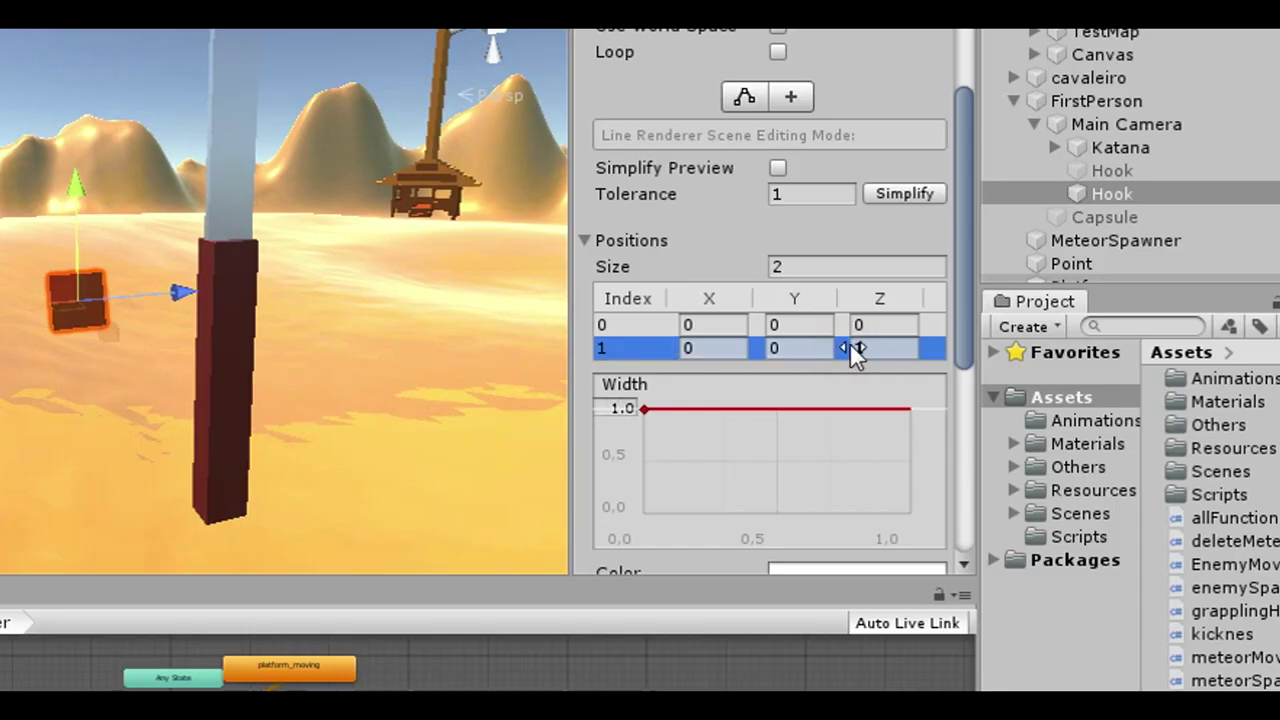
Move the rope's second point to Z 3.55 and reset the points' heights to 0
left_click_drag(849, 347, 940, 342)
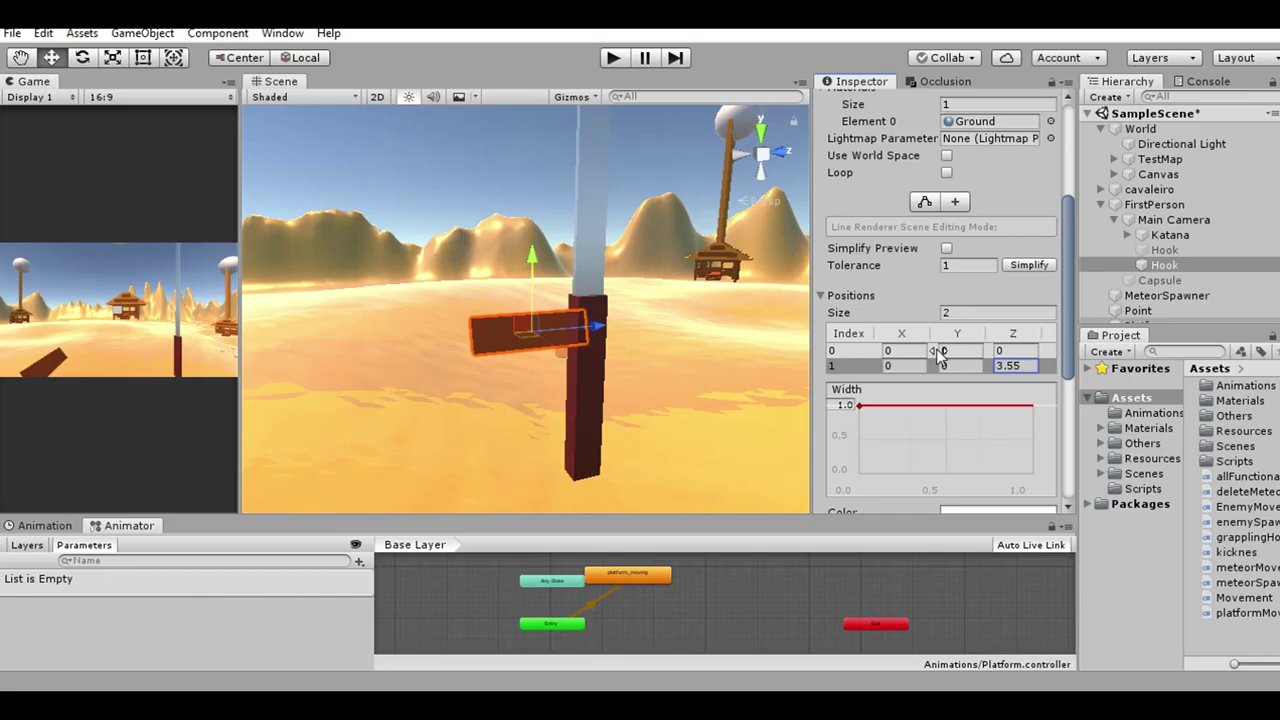
mouse_move(940, 350)
left_mouse_down()
mouse_move(995, 349)
mouse_move(948, 370)
left_mouse_up()
type("0")
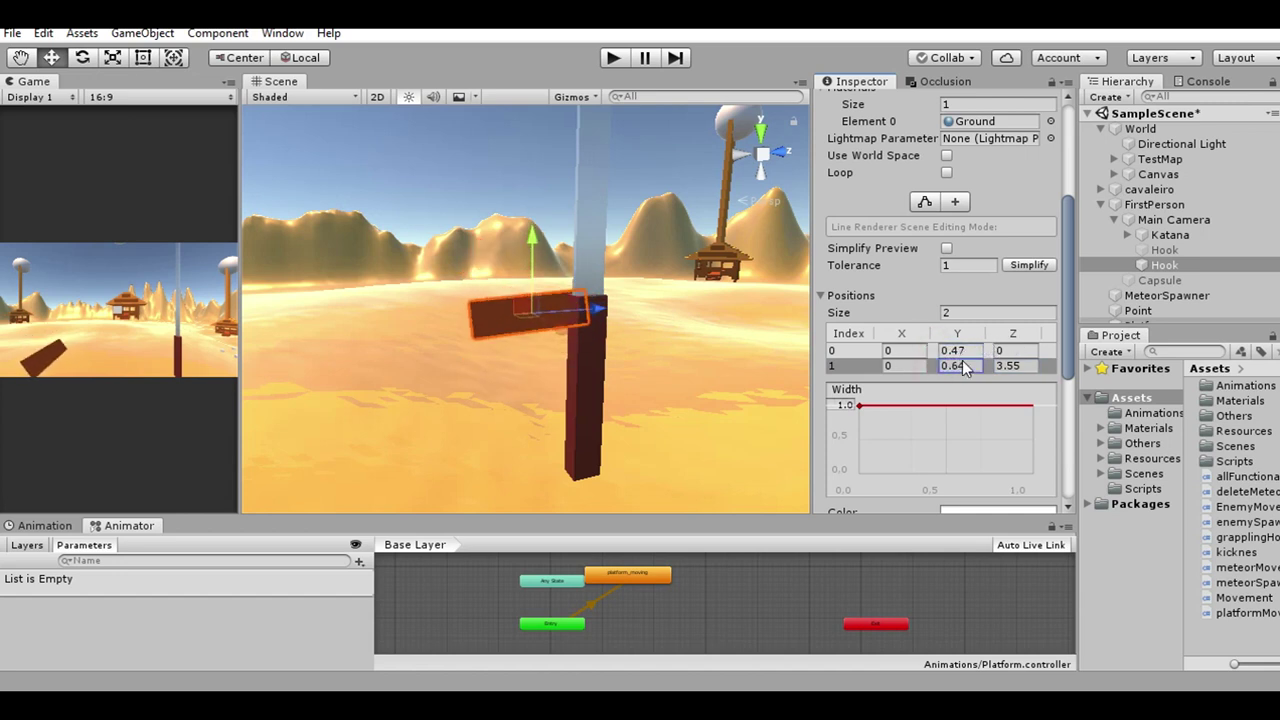
left_click(952, 350)
type("0")
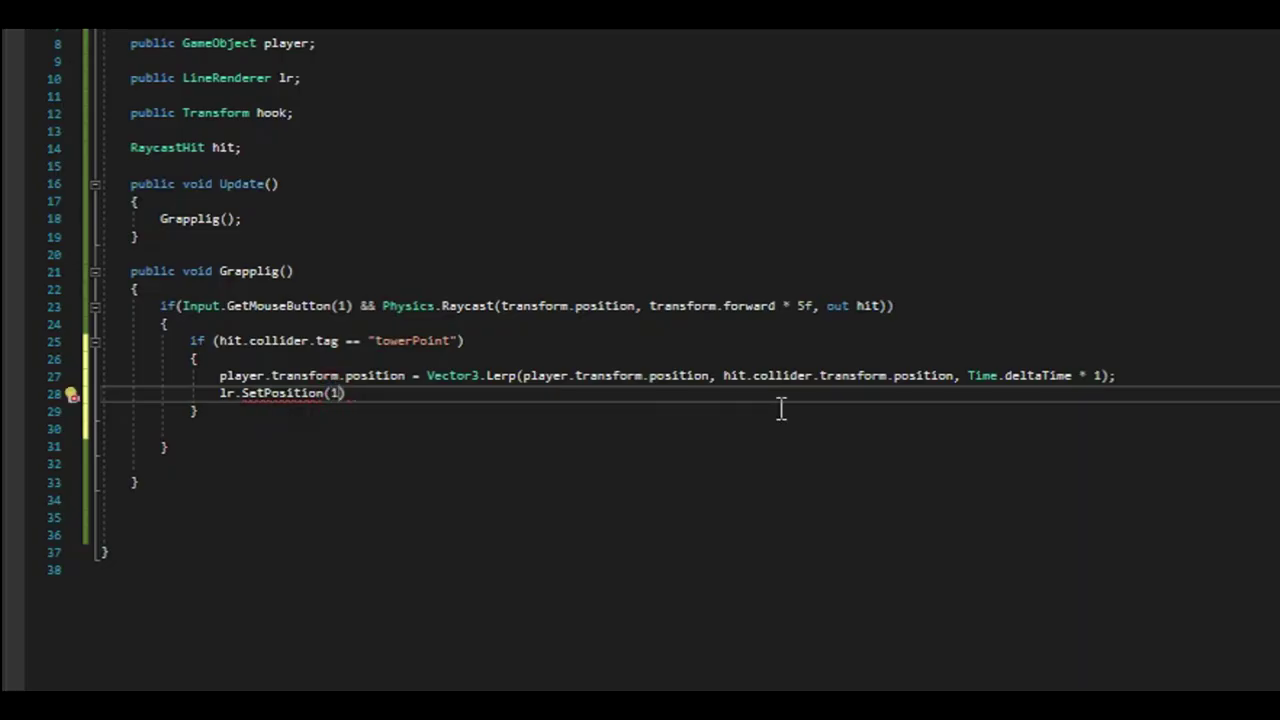
Pass new Vector3(0,0,hit.collider.transform.position.z) as the rope's second point in lr.SetPosition
type(", ")
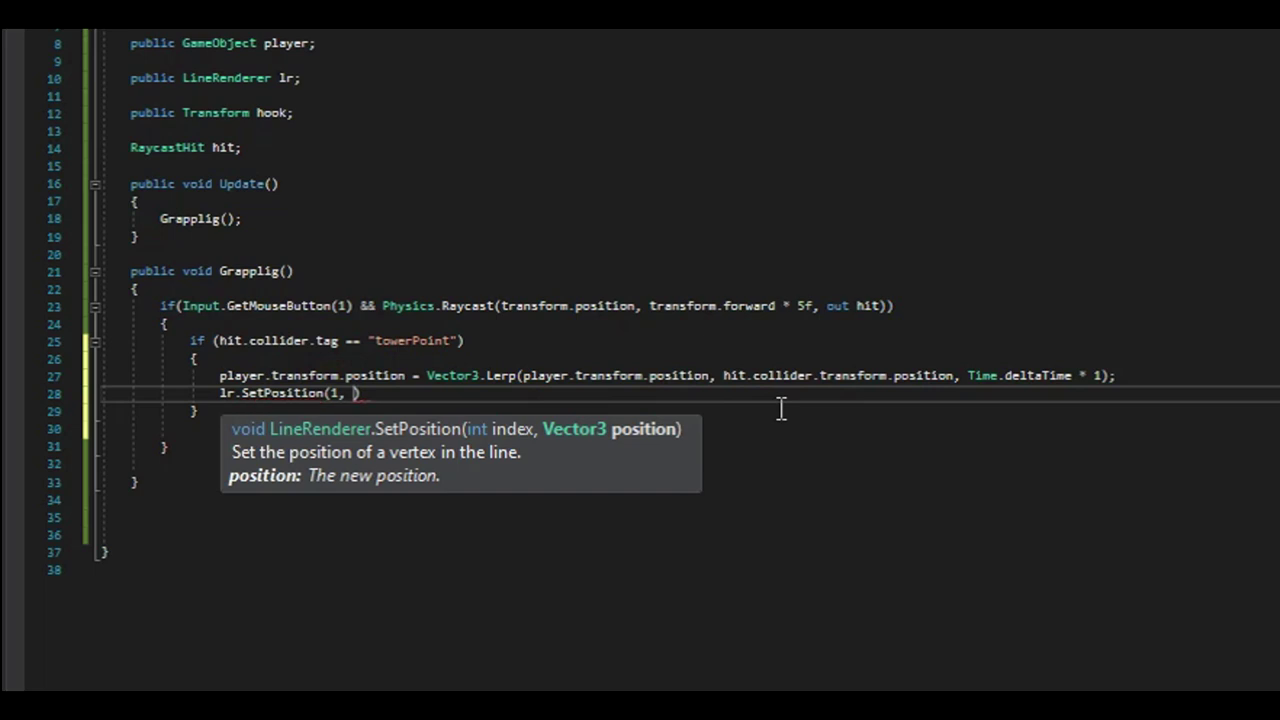
type("new Ve")
key("Tab")
type("(")
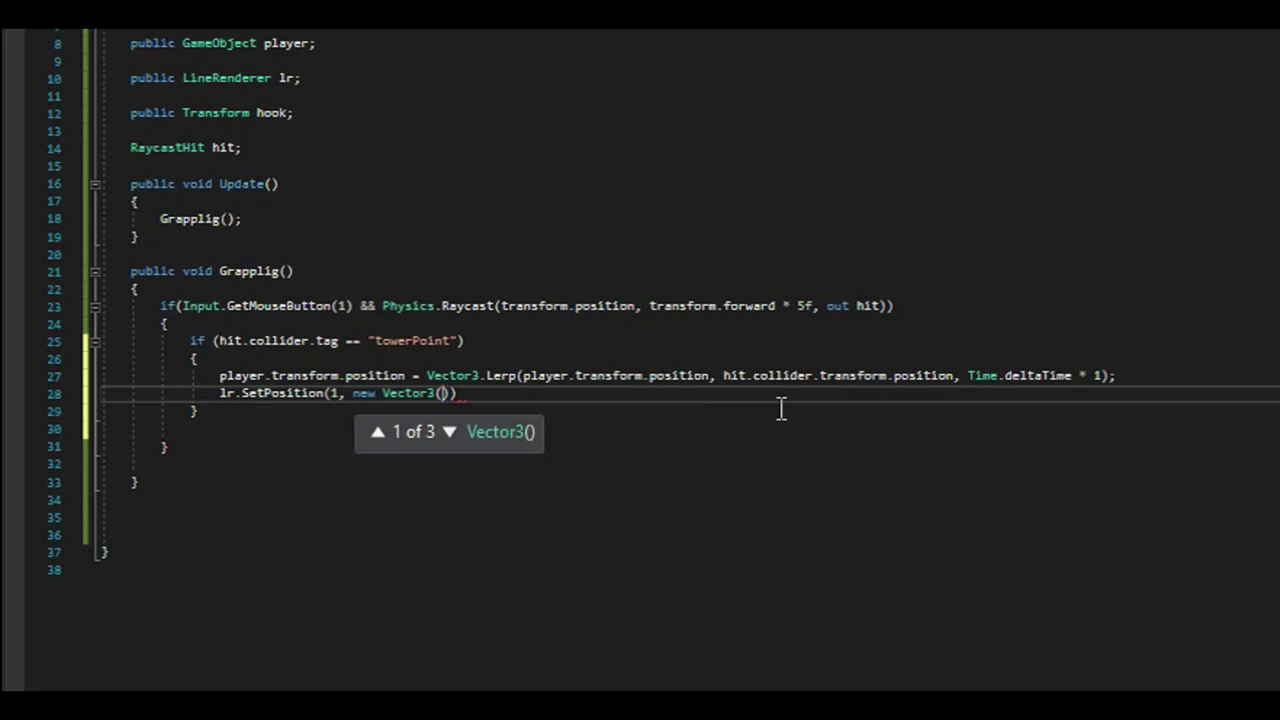
type("0")
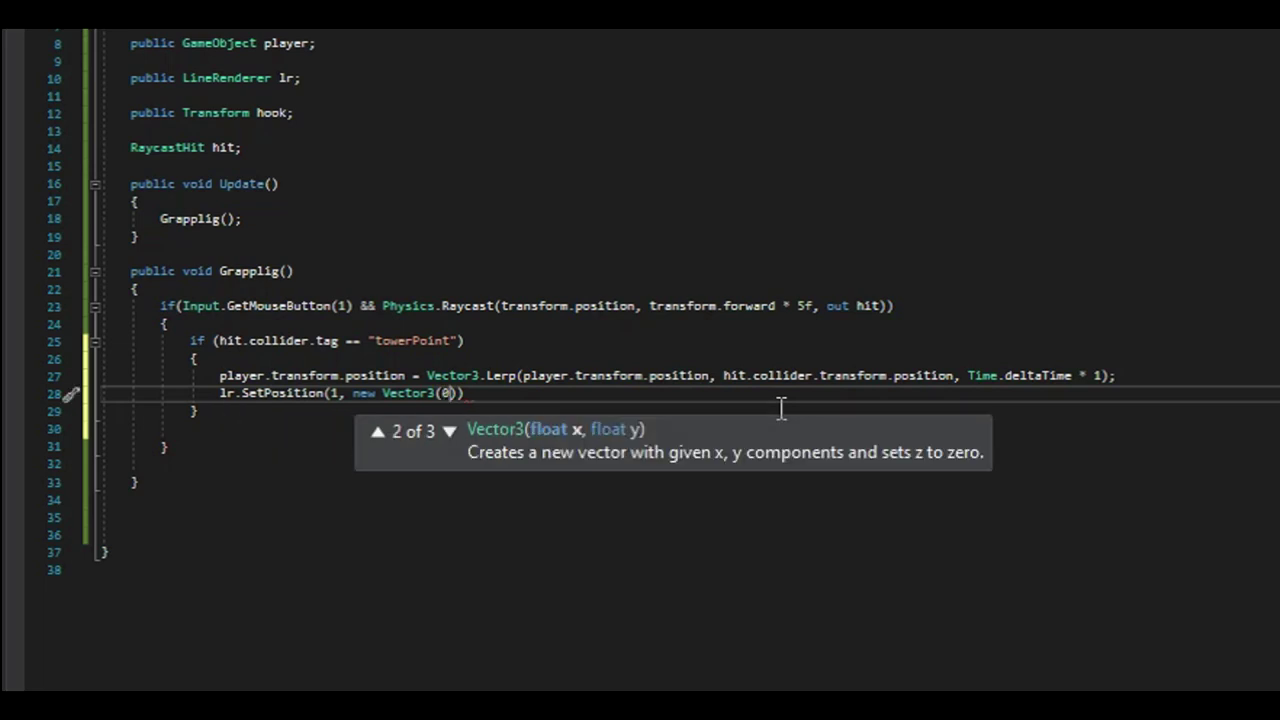
type(",0")
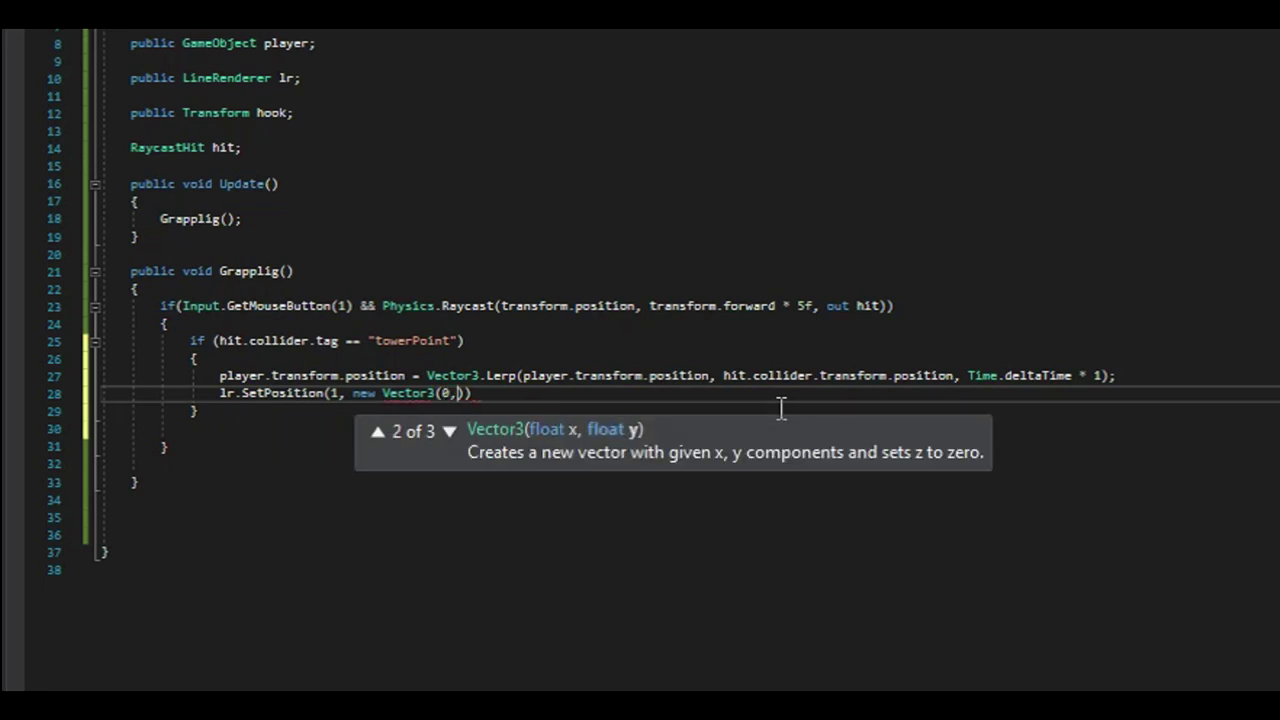
type(",")
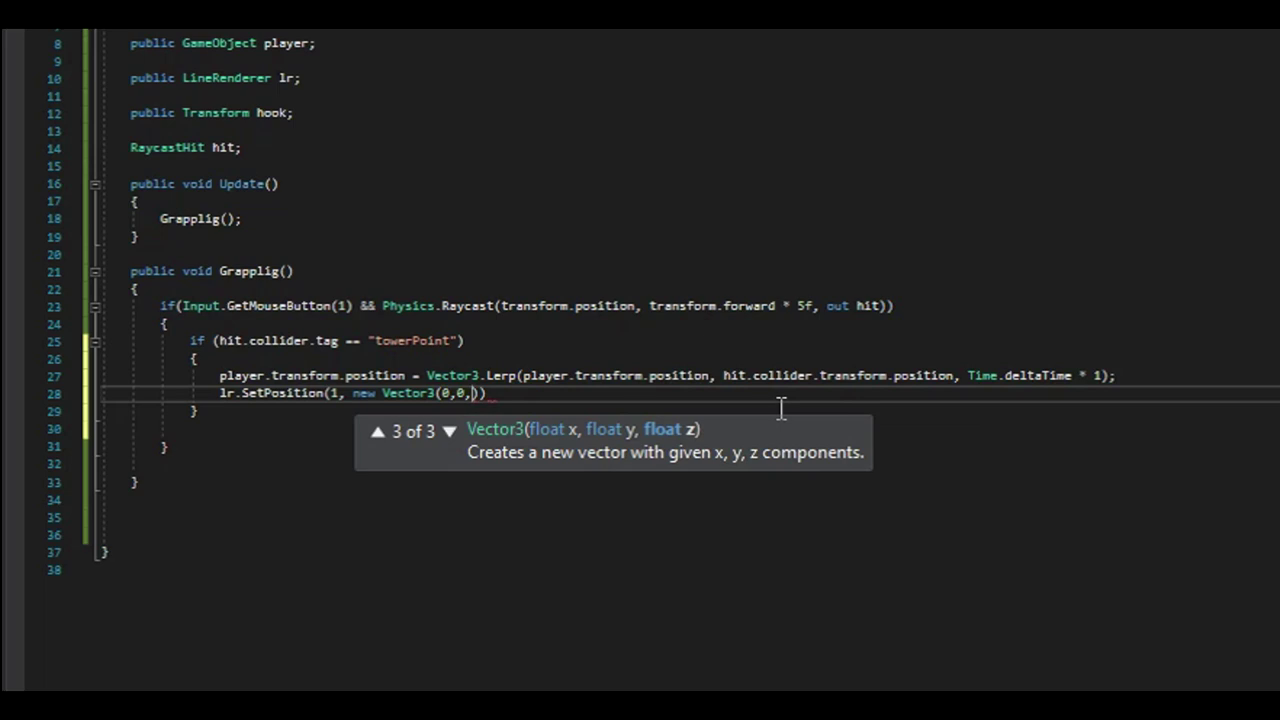
type("hit")
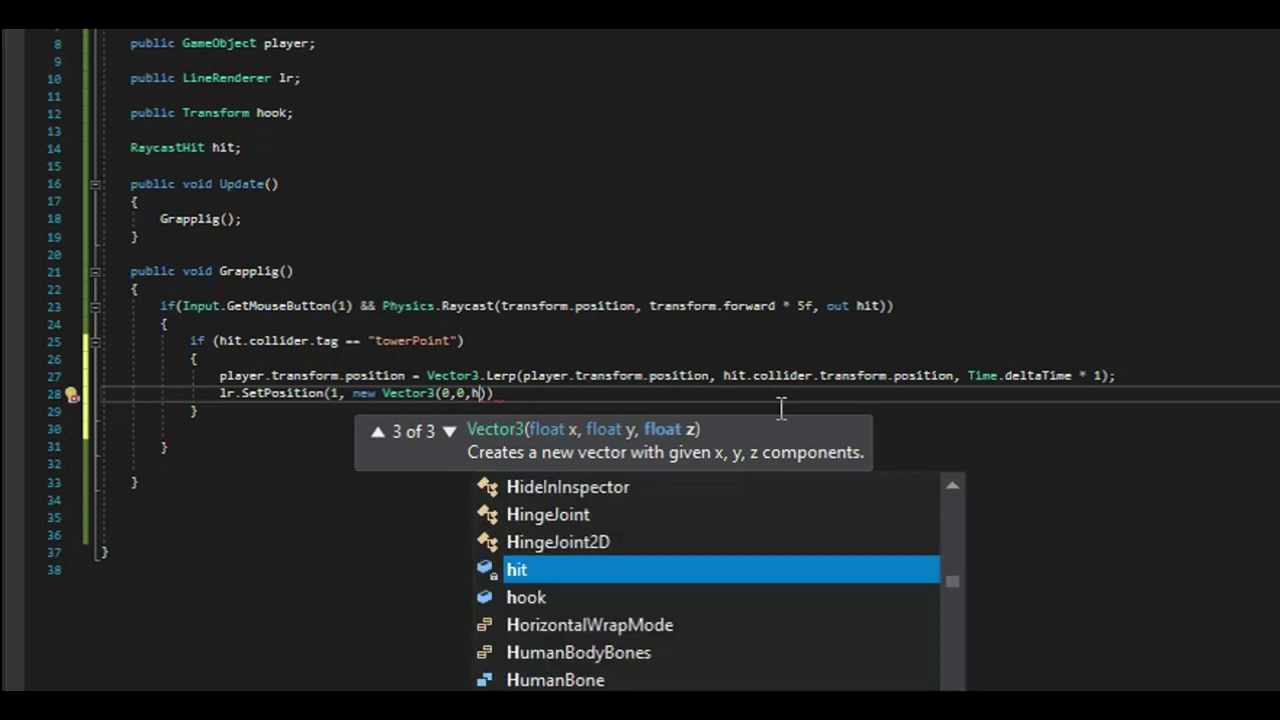
type(".collider.transform.position.z")
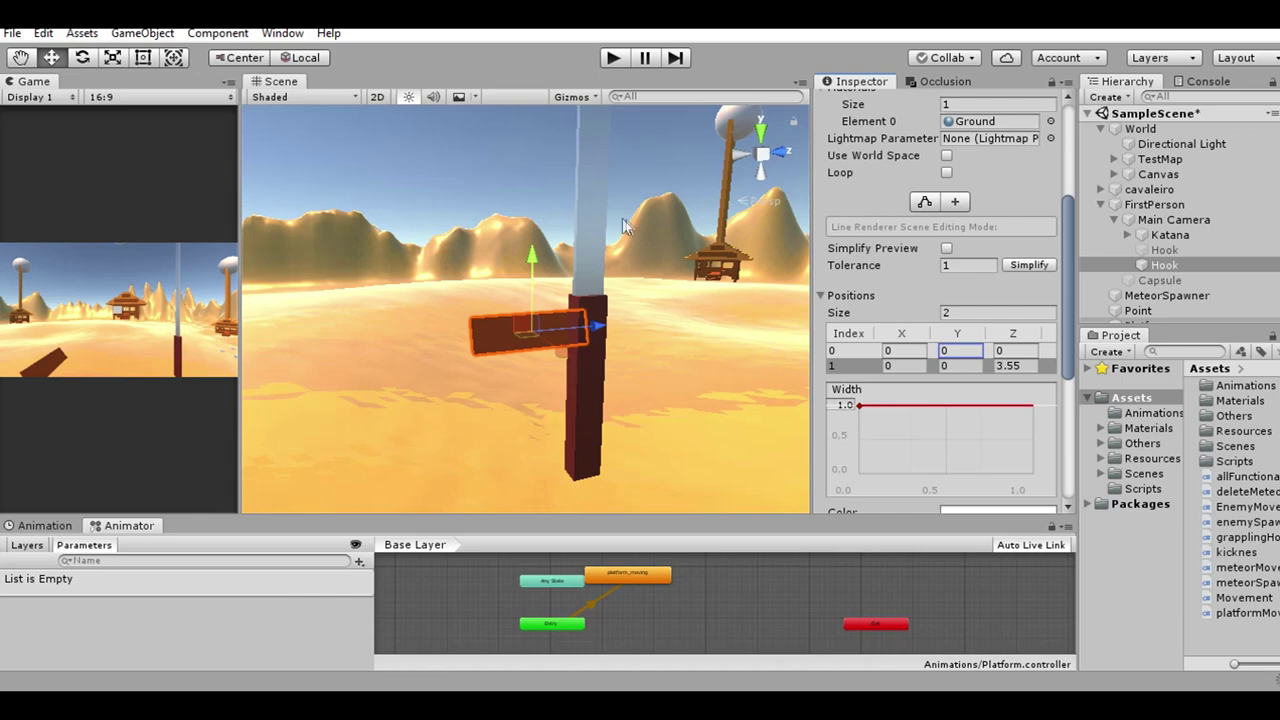
Run the game to see whether the rope reaches toward the tower sphere
key("ctrl+p")
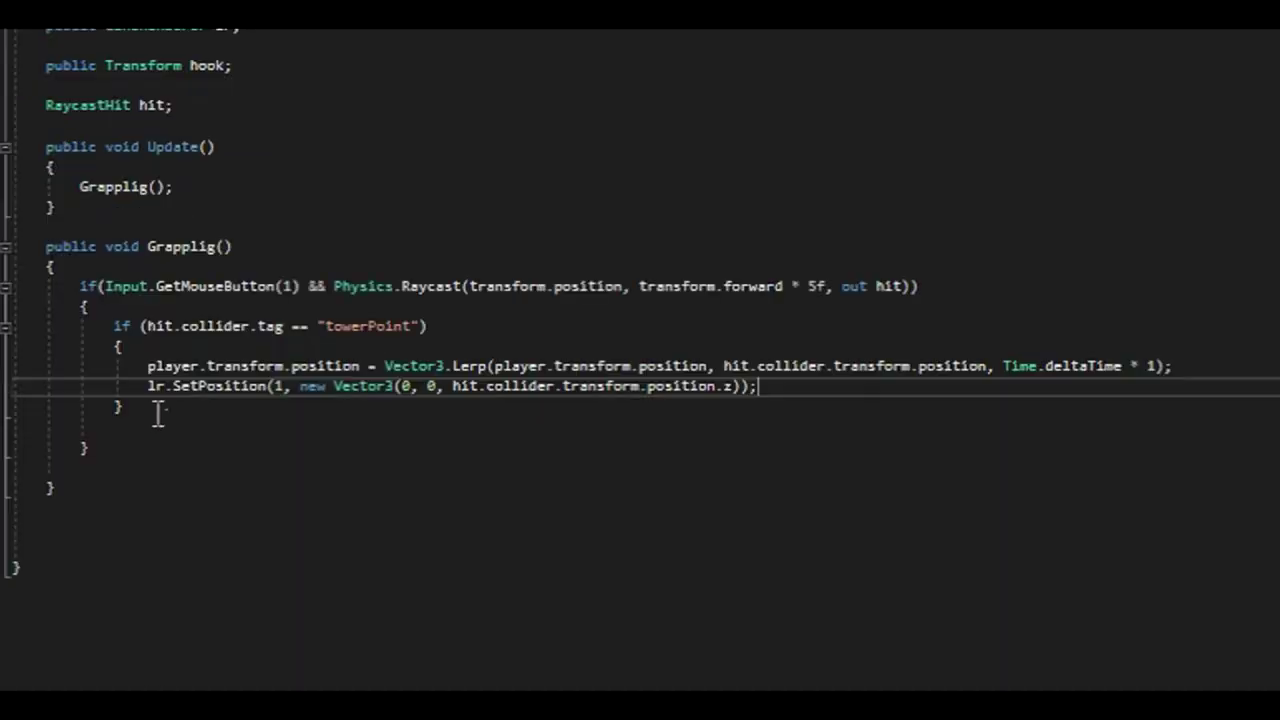
Add an else block resetting the rope with lr.SetPosition(1, new Vector3(0, 0, 1))
left_click(128, 440)
key("Return")
type("e")
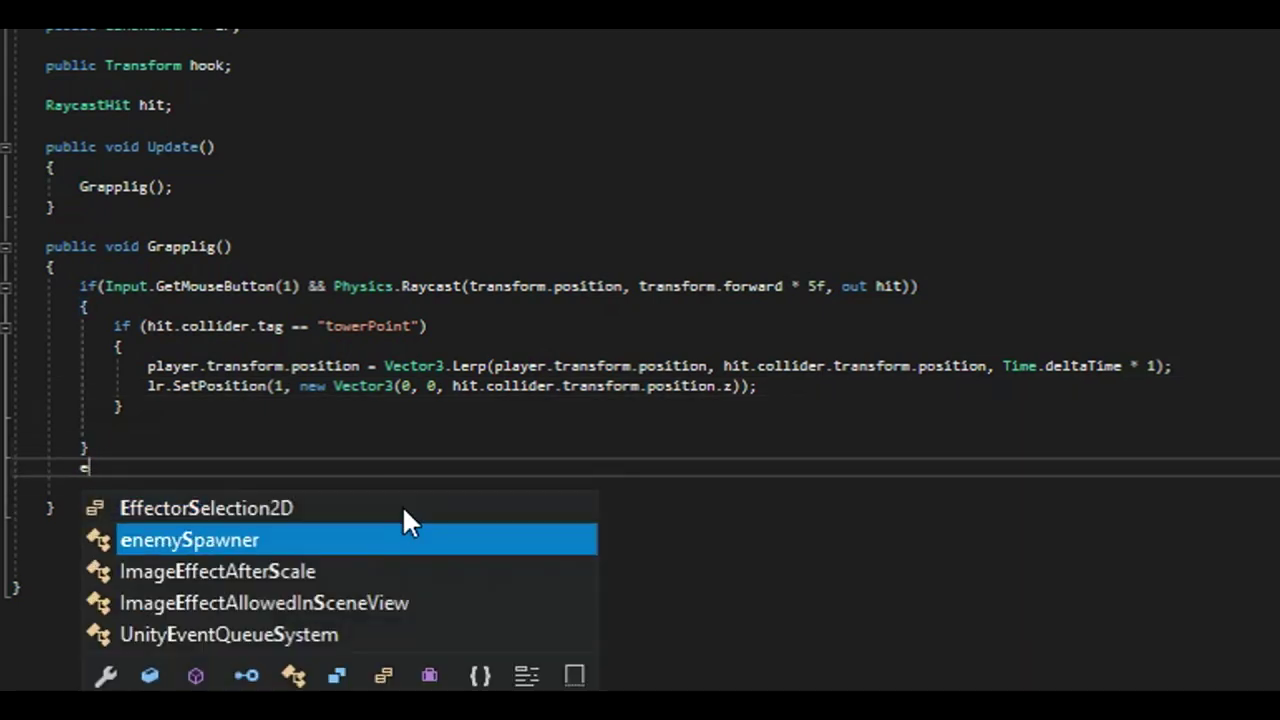
type("lse")
key("Return")
type("{")
key("Return")
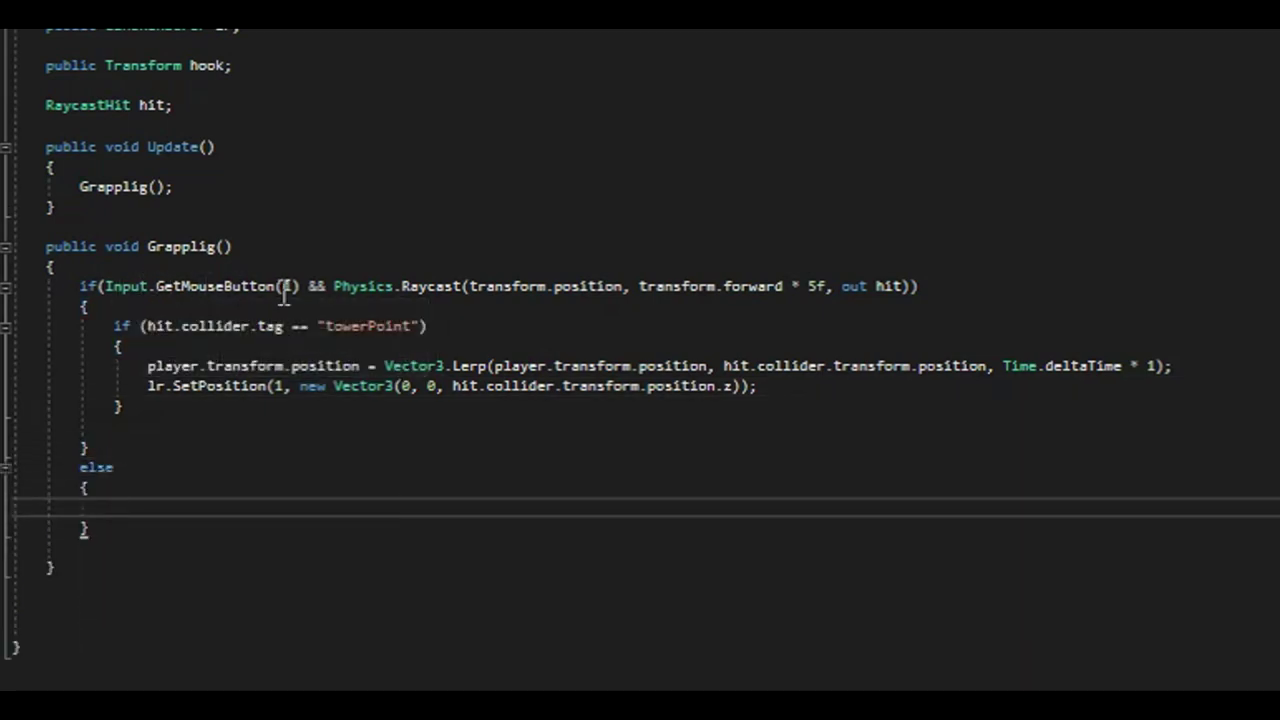
type("lr.se")
key("Tab")
type("(1,")
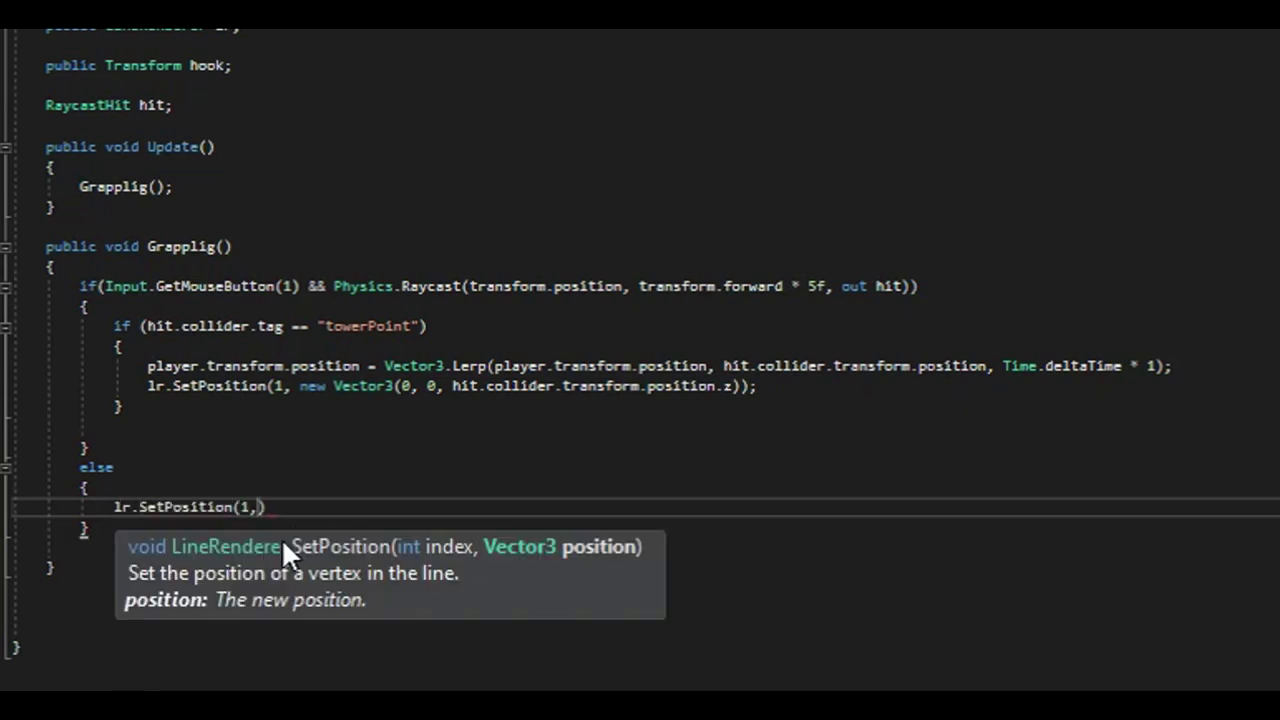
type(" new Ve")
key("Tab")
type("(0, 0, 1))")
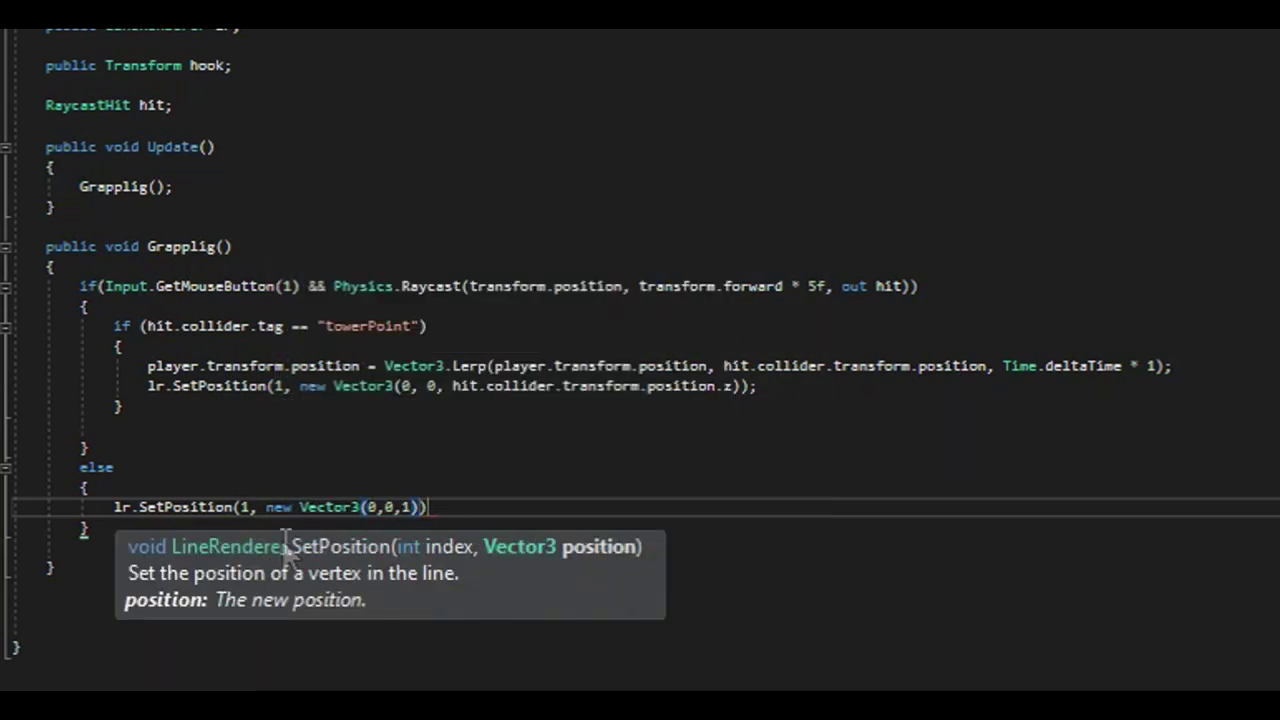
type(";")
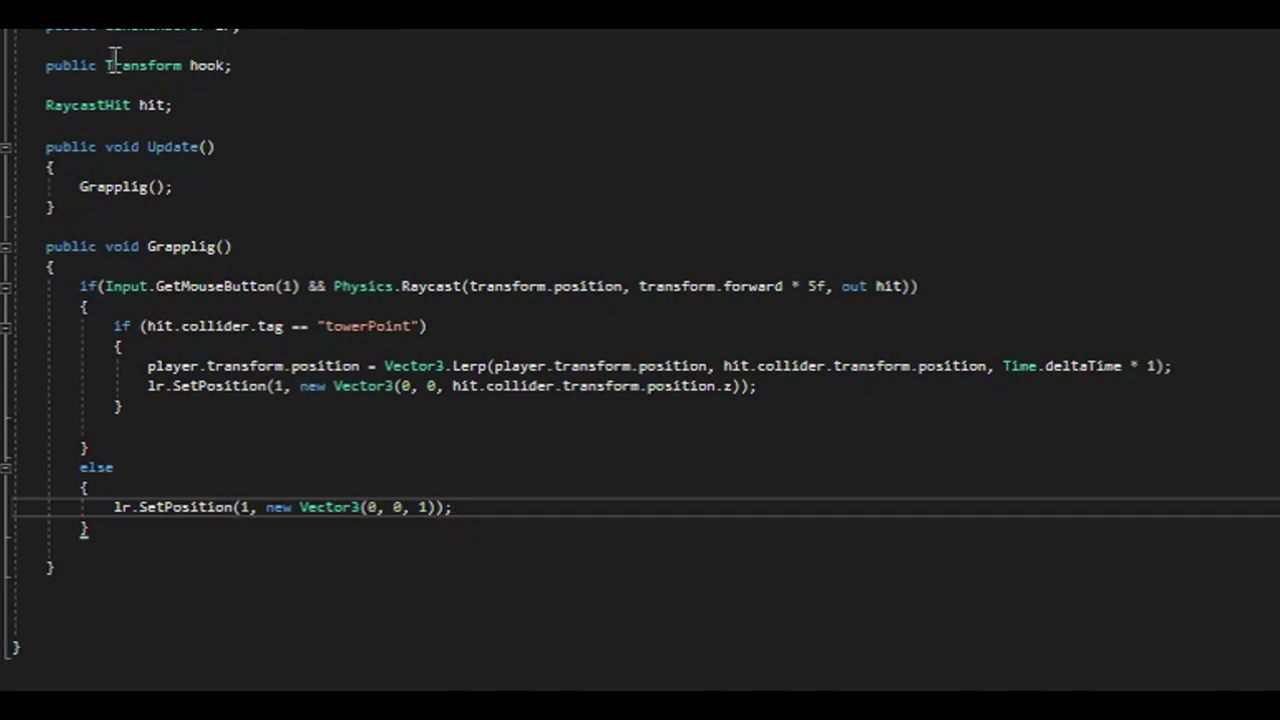
Add hook.LookAt(hit.collider.transform.position) so the hook aims at the hit tower
left_click(206, 65)
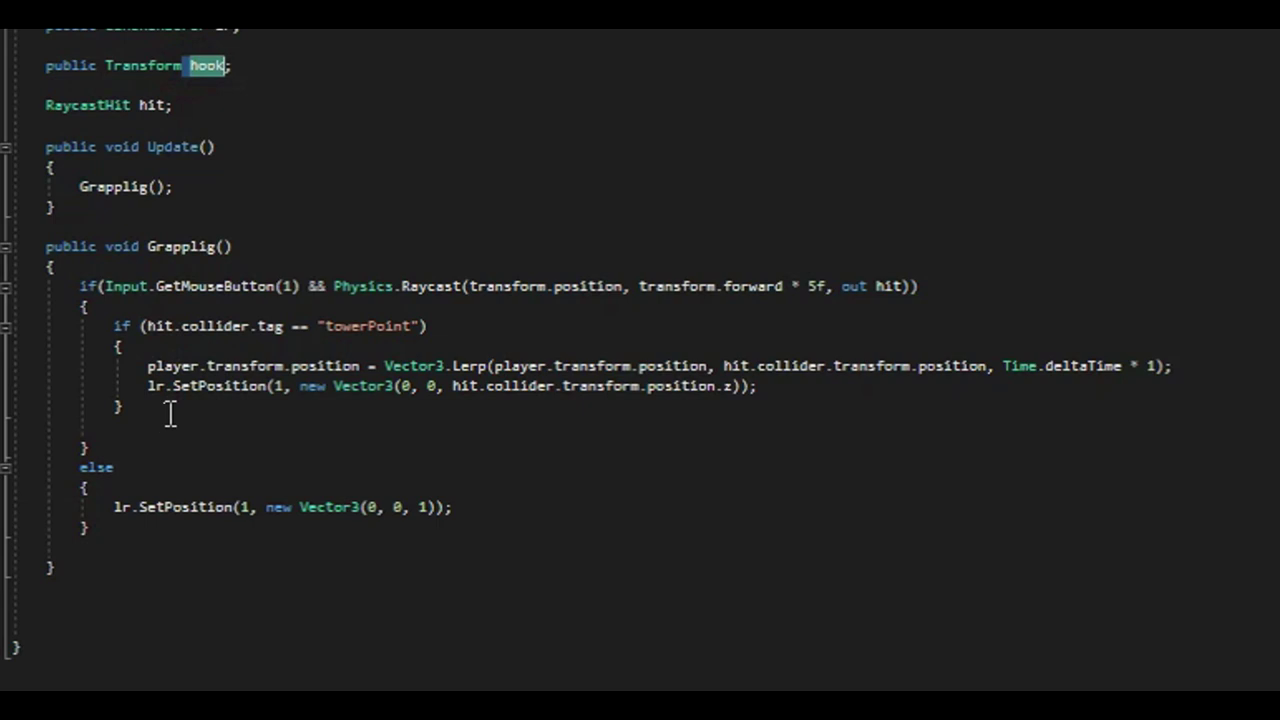
left_click(823, 388)
key("Return")
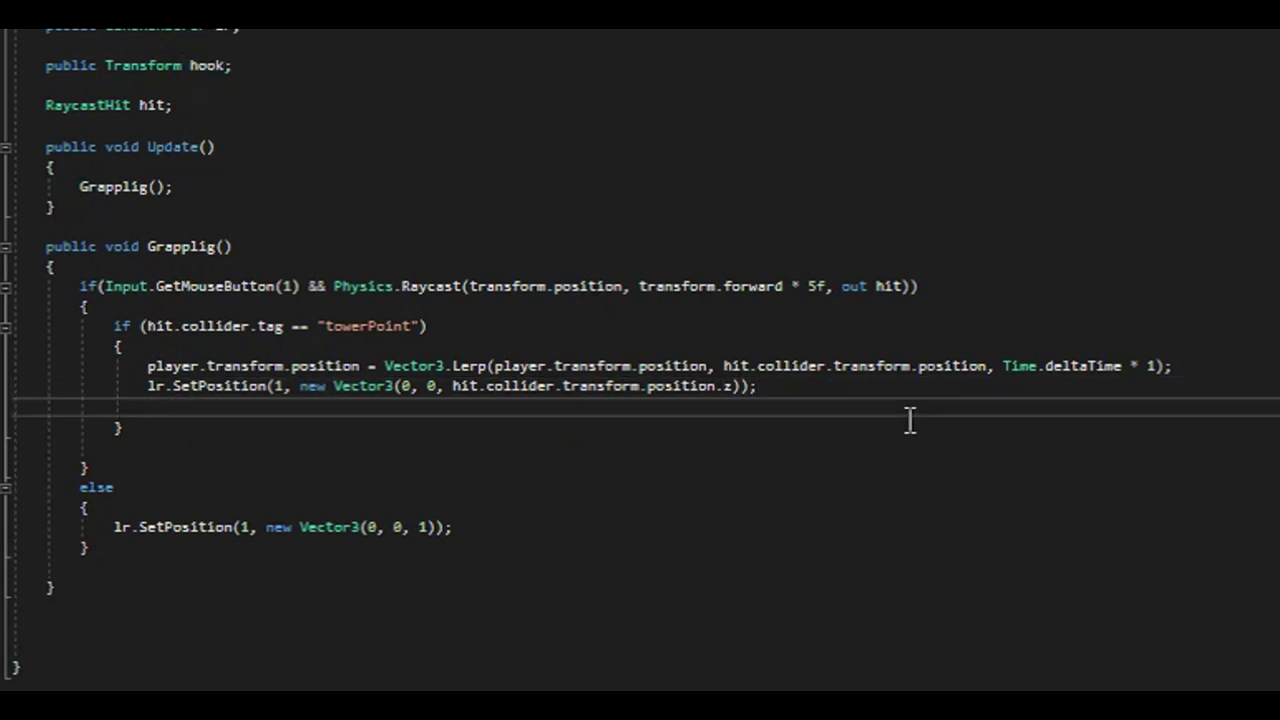
type("hook.loa")
key("Tab")
type("(hi")
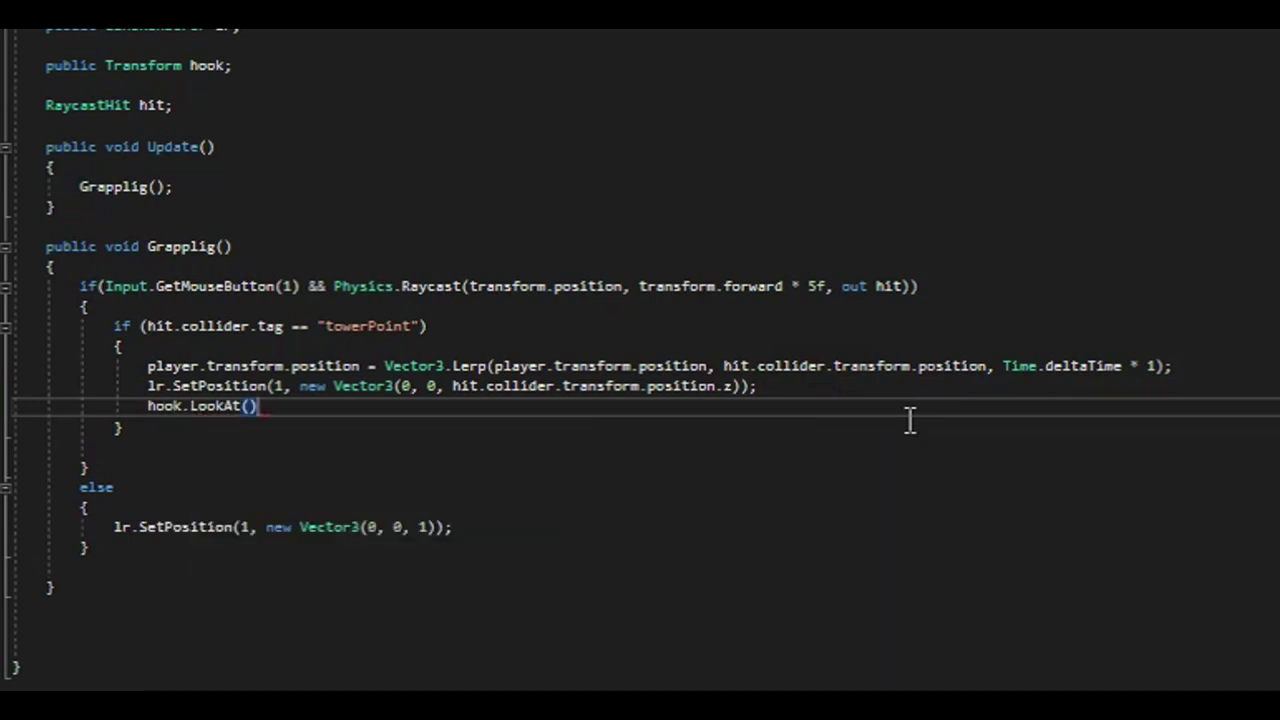
type("t.collider.transform.po")
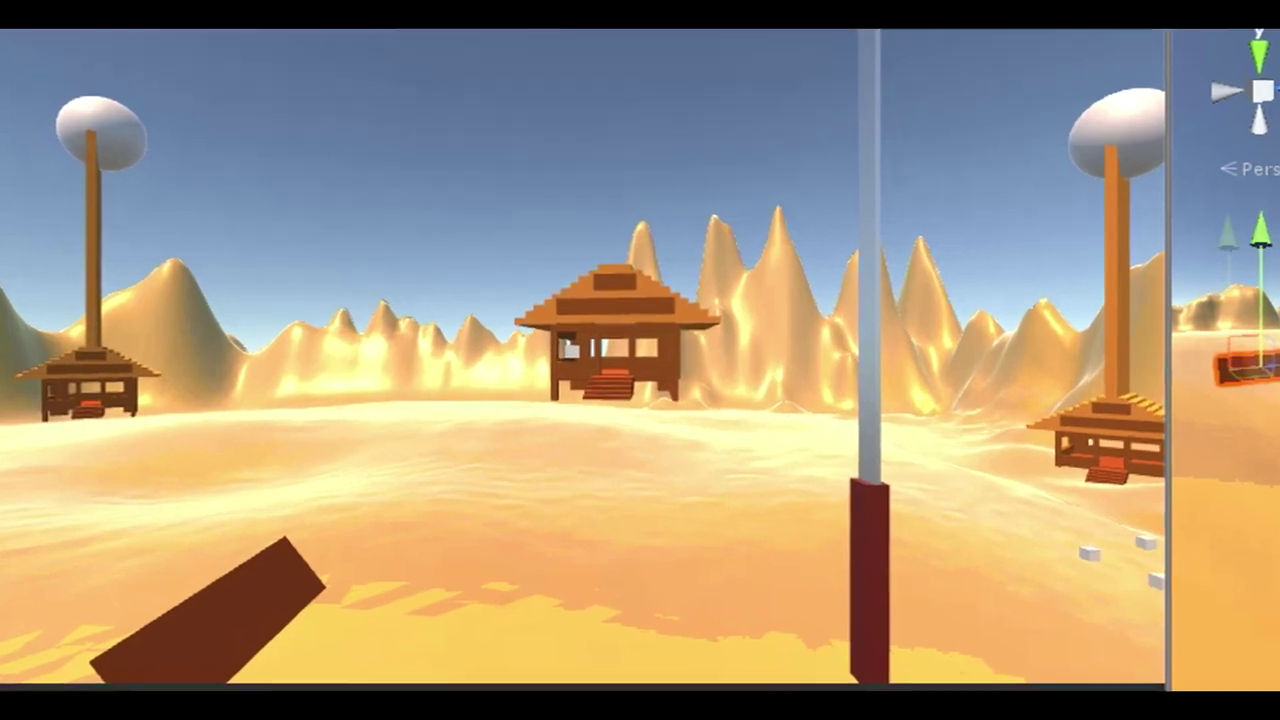
Walk the player forward toward the left tower in the running game
key("w")
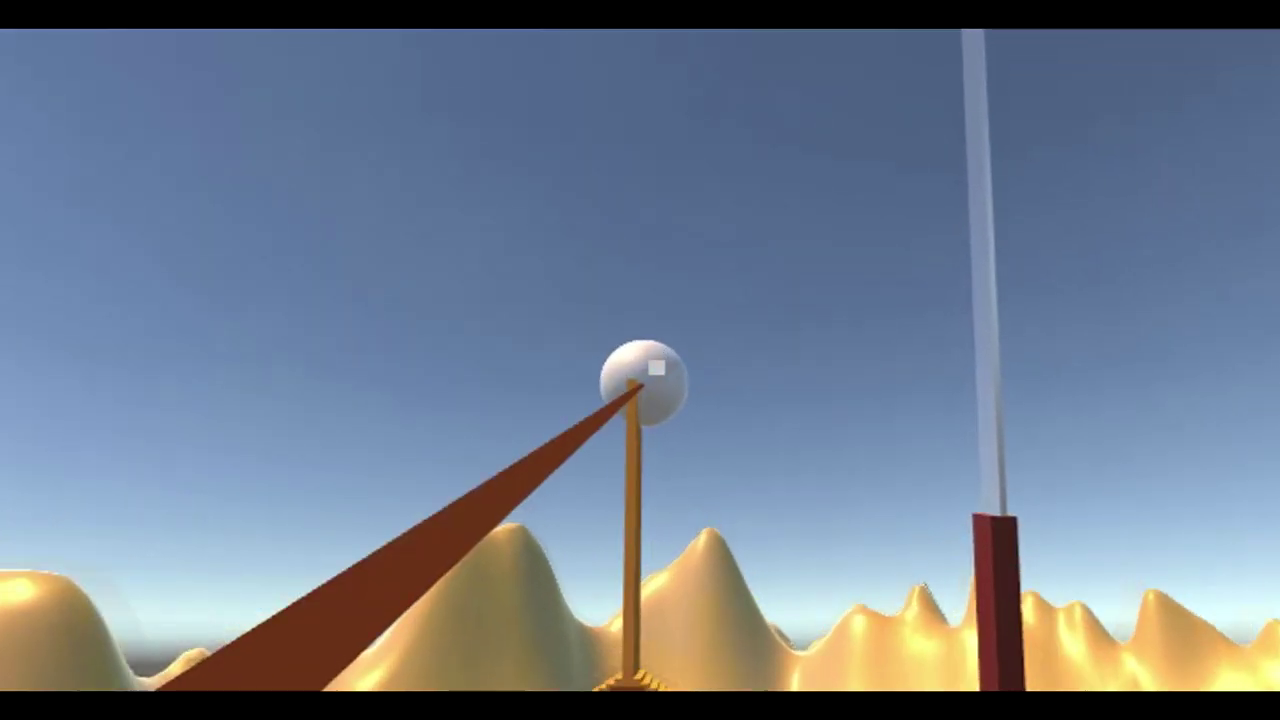